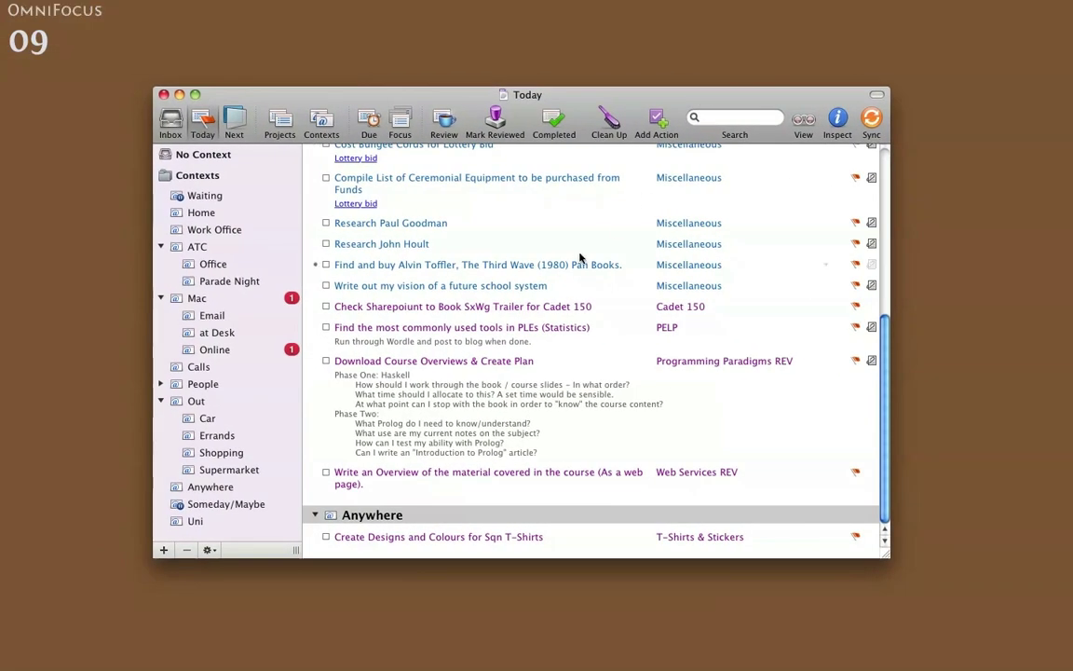
- Review the Today actions in OmniFocus, then switch to iCal and place its window for viewing the week
scroll(570, 307, "up", 5)
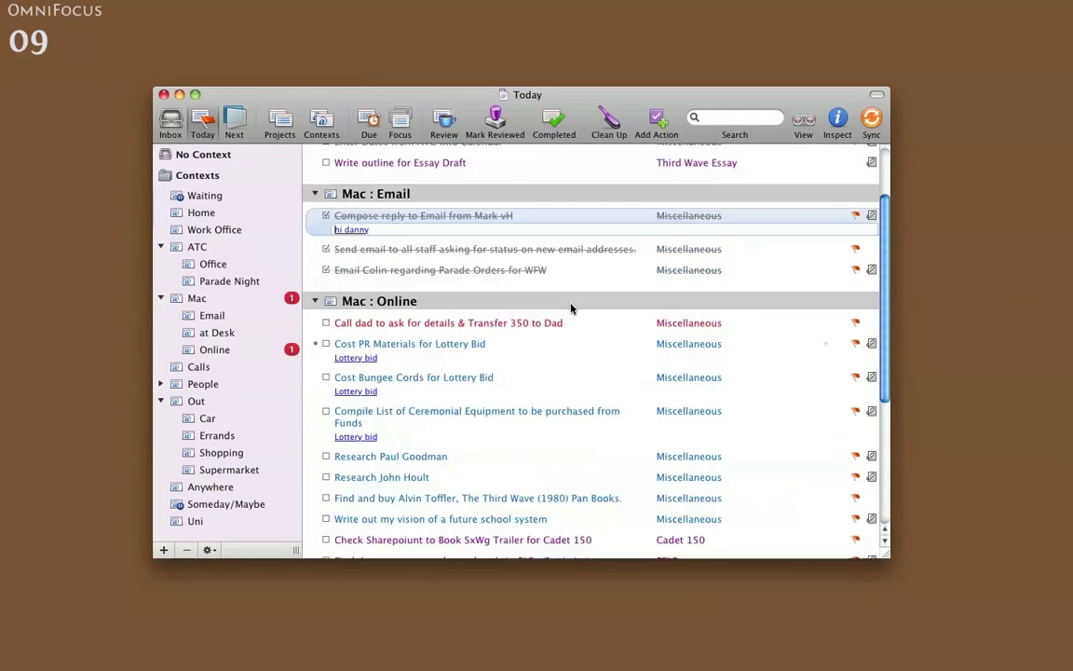
scroll(572, 308, "up", 2)
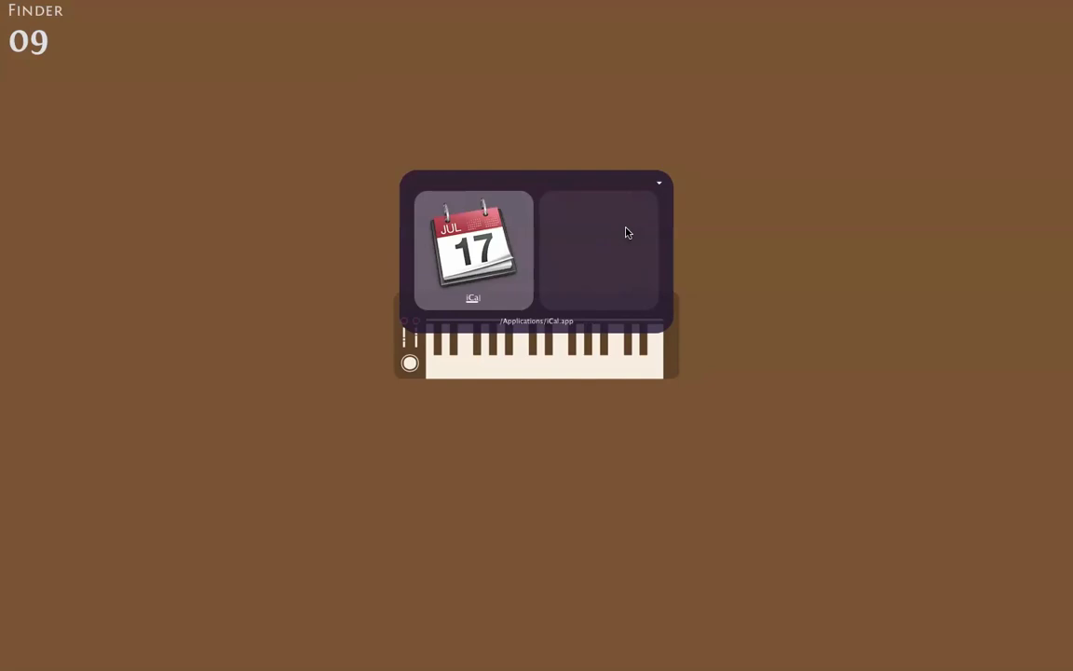
key("Return")
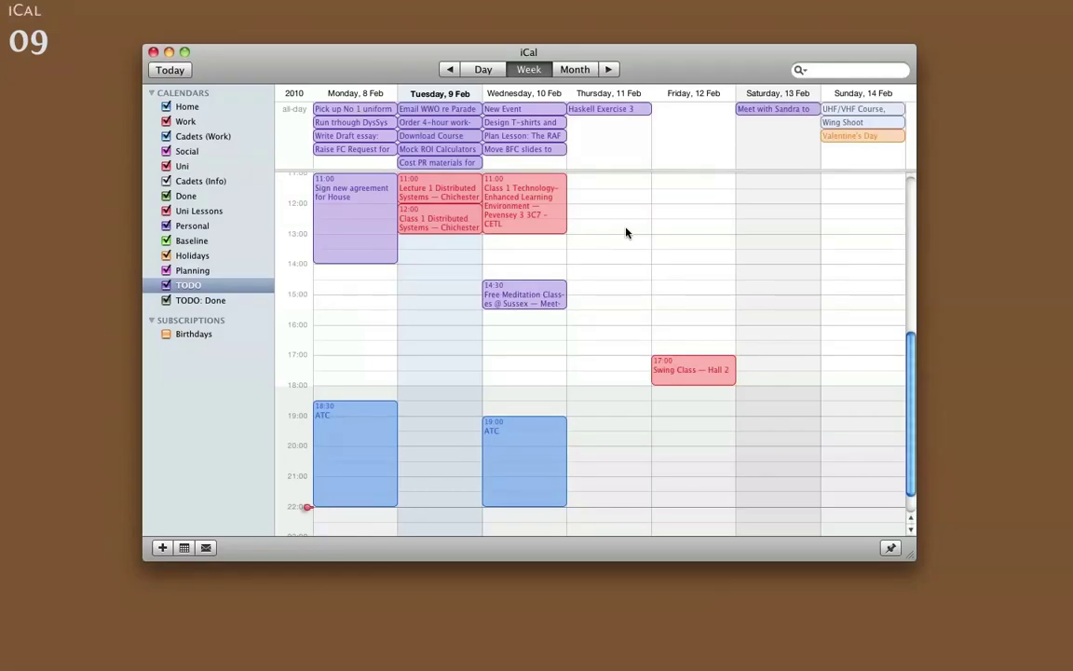
left_click_drag(352, 68, 338, 73)
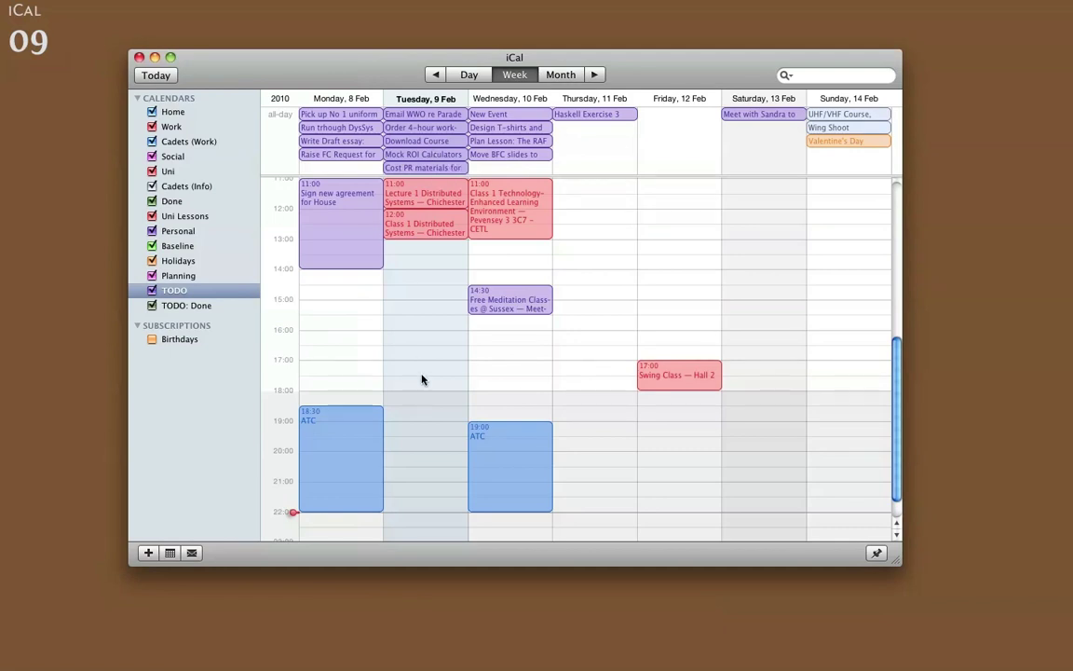
left_click(842, 348)
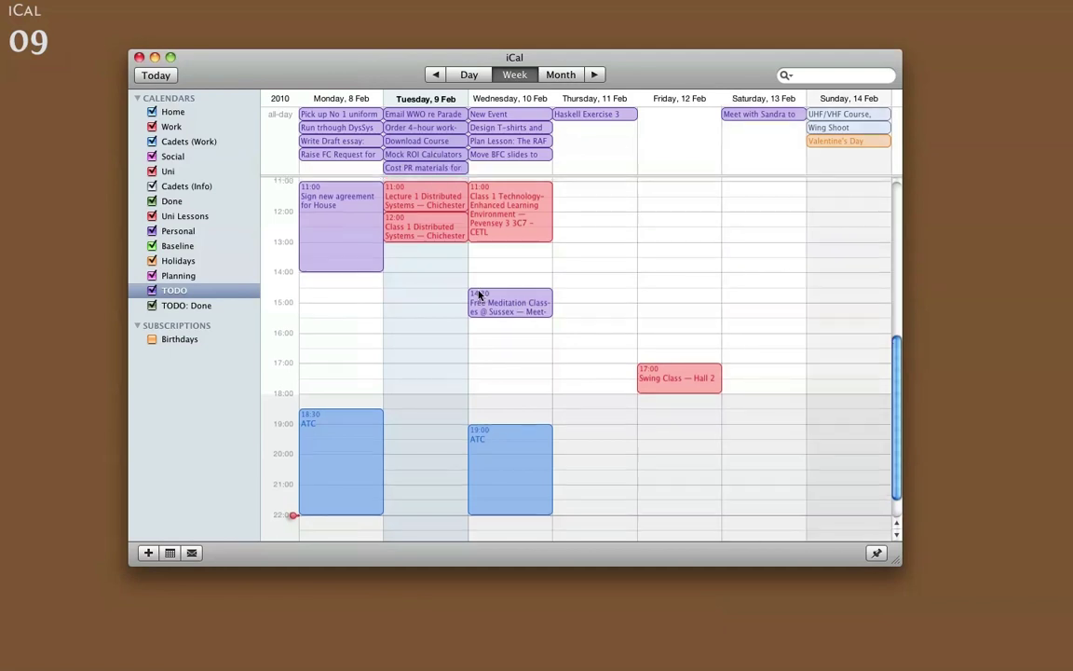
- Examine the week's timed events, including the lectures and classes, ATC evenings, Swing Class, house agreement and meditation class
scroll(471, 270, "up", 2)
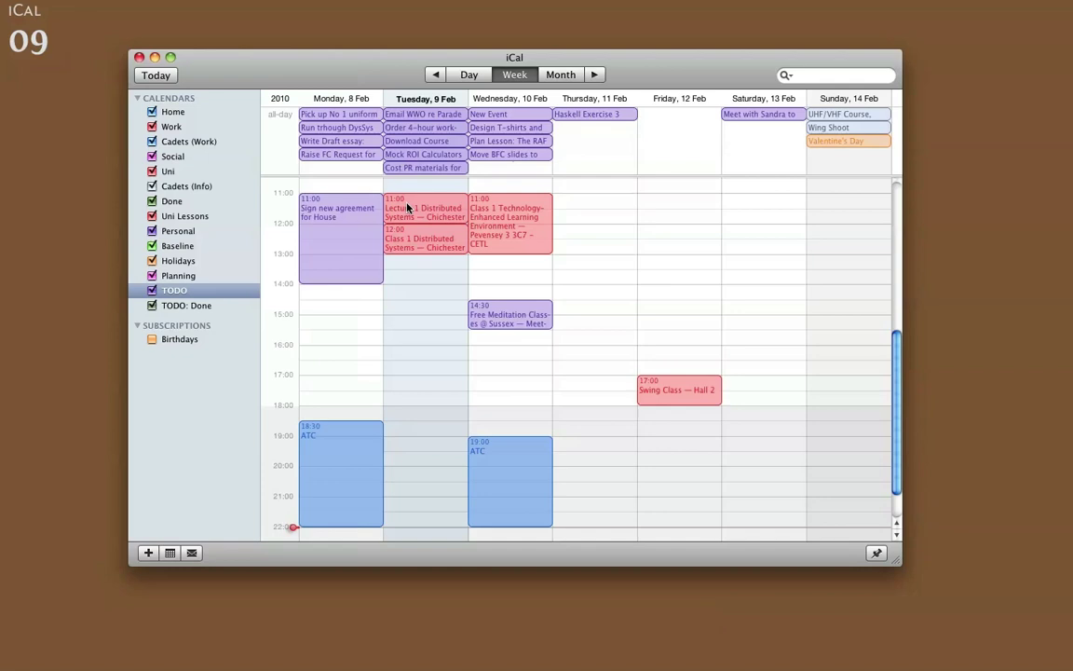
left_click(407, 211)
left_click(424, 245)
left_click(500, 244)
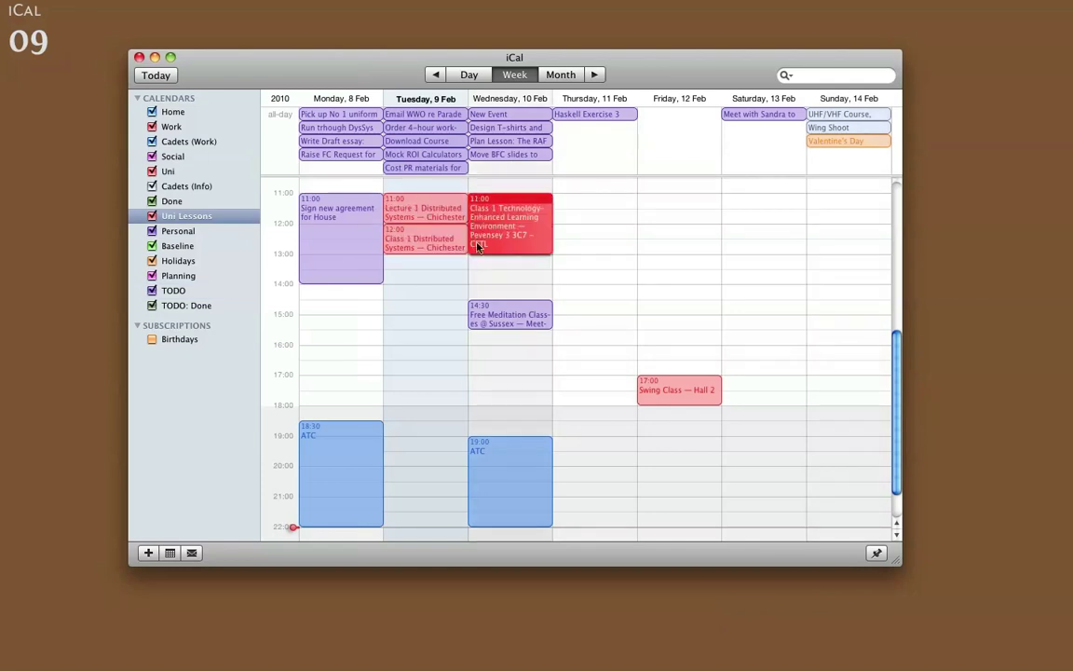
left_click(505, 463)
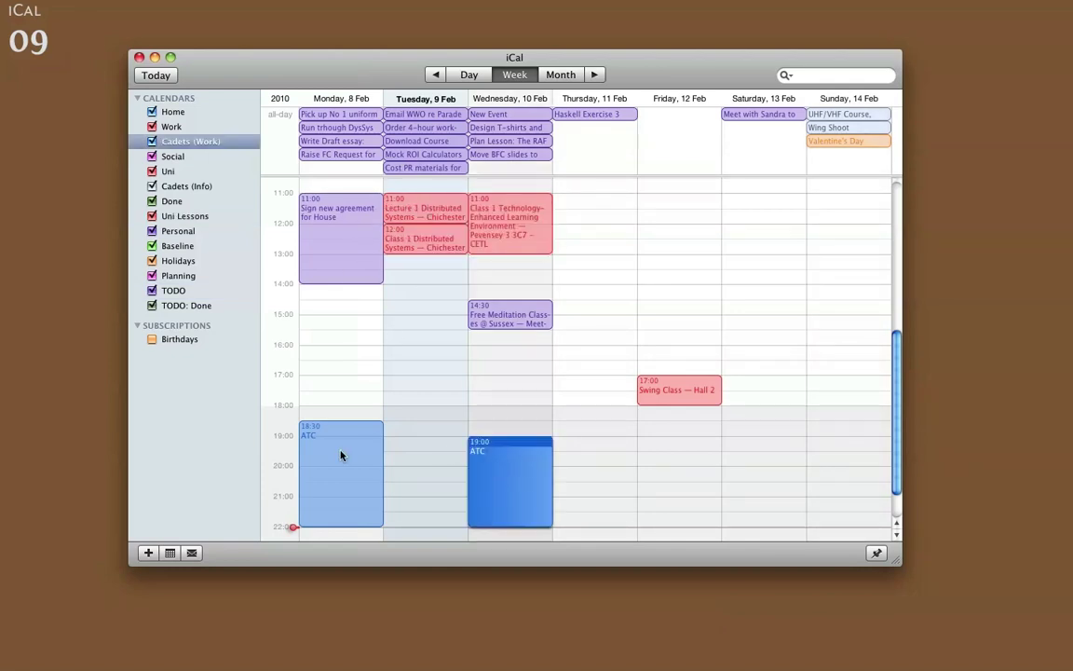
left_click(341, 454)
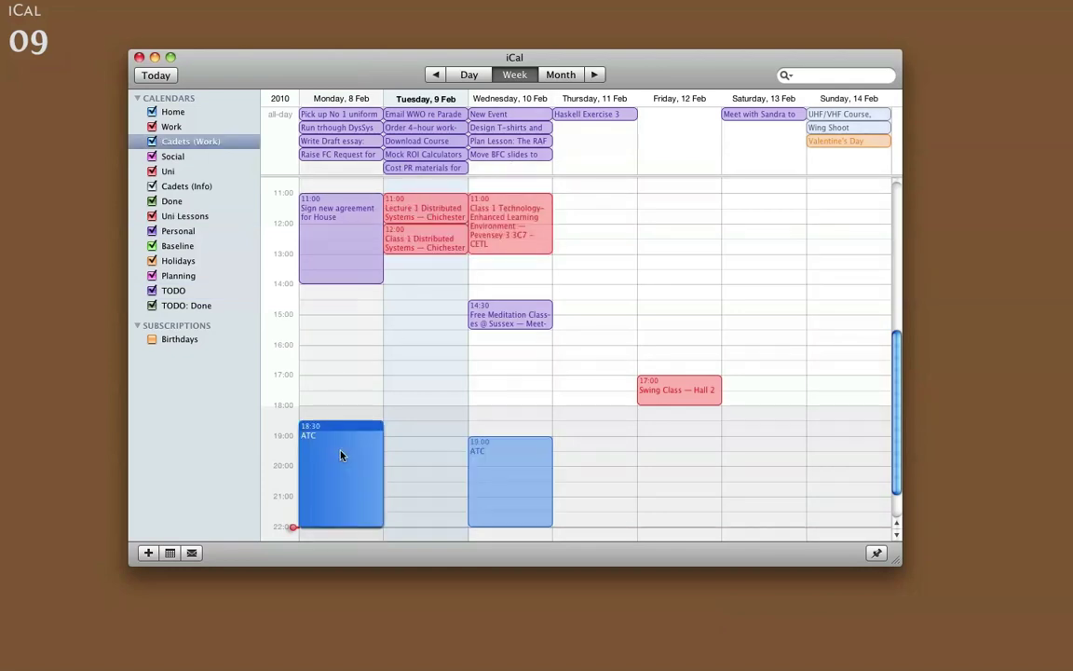
left_click(697, 390)
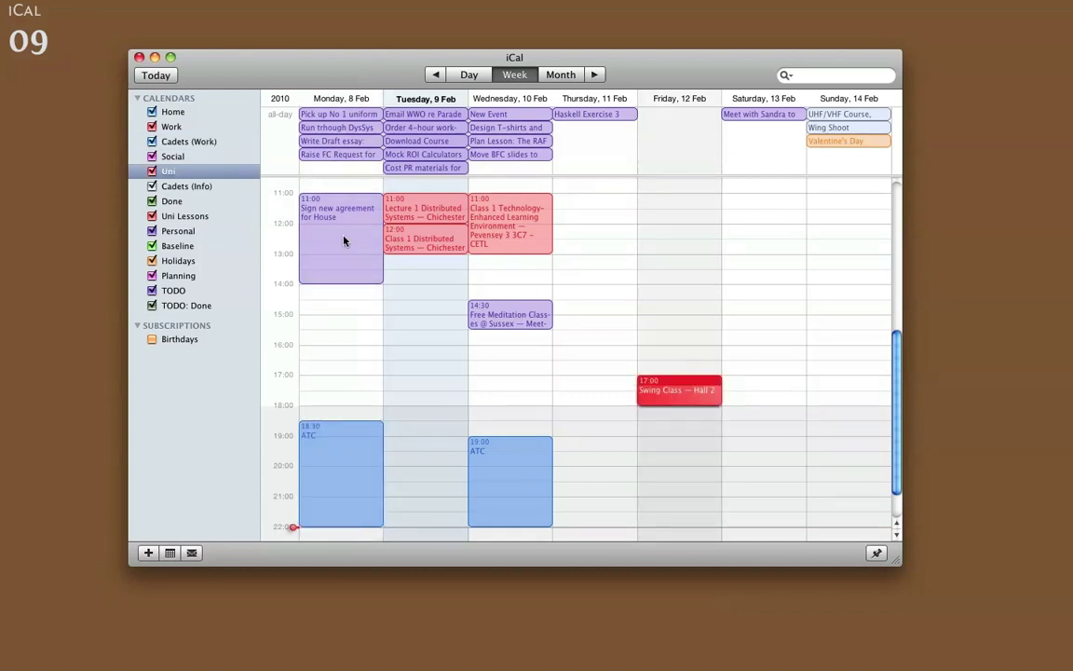
left_click(343, 241)
left_click(499, 316)
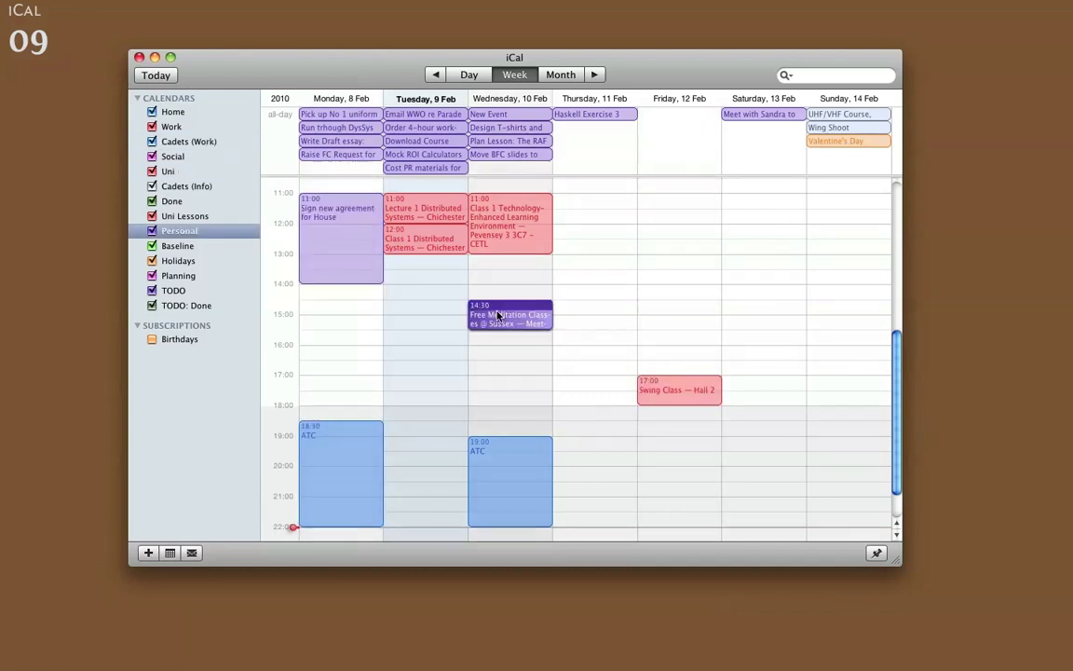
left_click(376, 342)
scroll(380, 344, "up", 1)
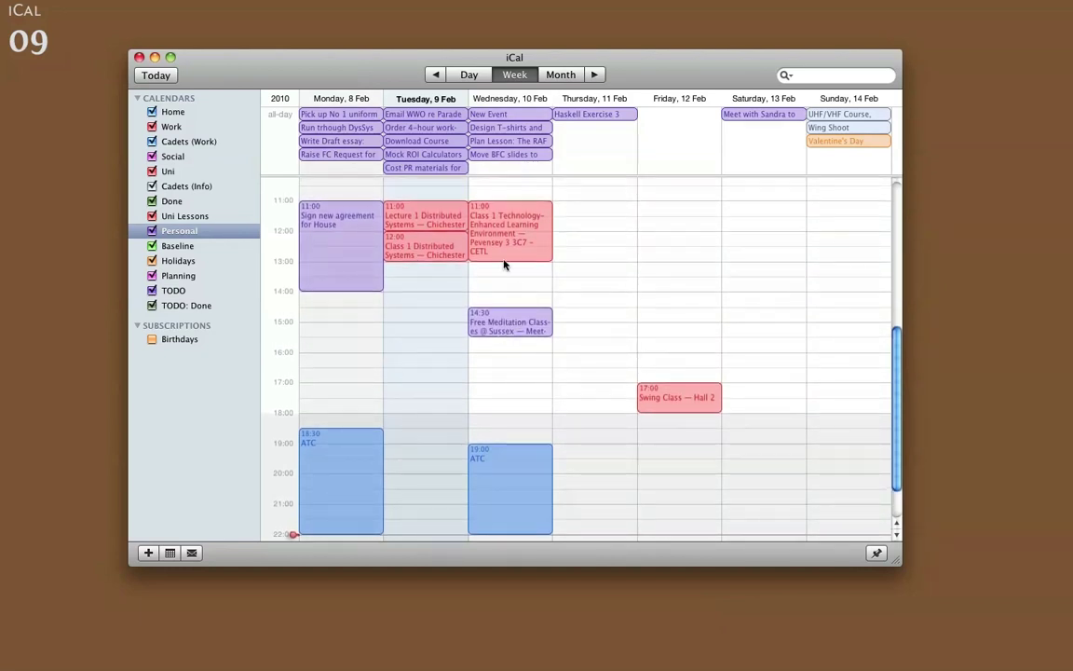
- View the details of Monday's all-day event "Pick up No 1 uniform from ATC" and close them
left_click(354, 116)
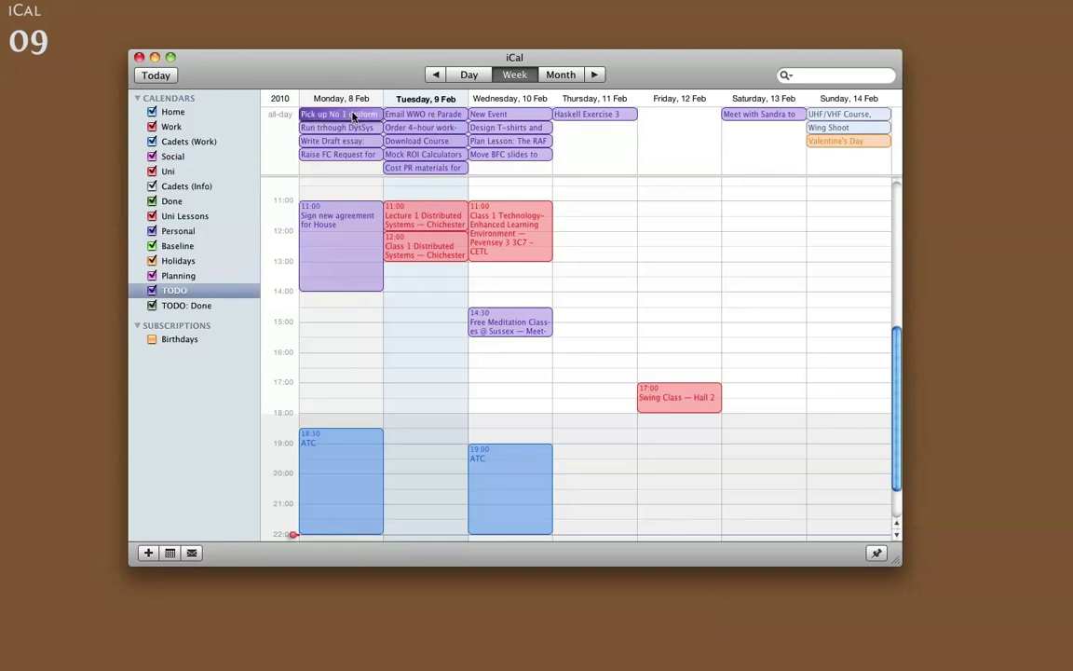
double_click(352, 115)
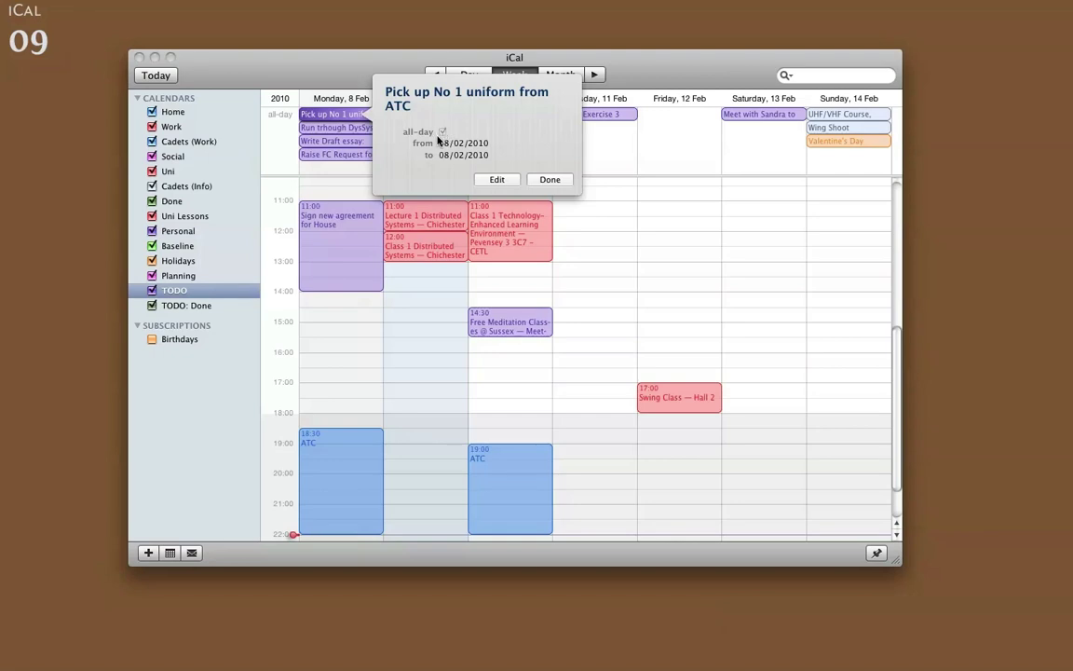
left_click(542, 181)
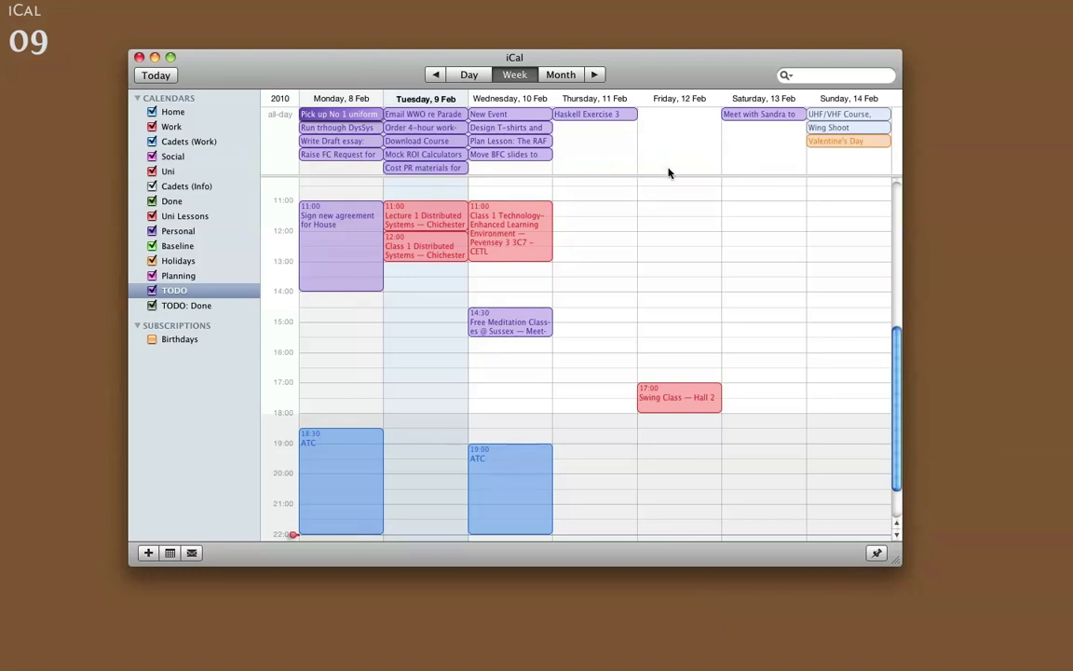
- Create an all-day event on Friday, 12 Feb in the TODO calendar titled "Record Screencast on something"
scroll(678, 328, "up", 1)
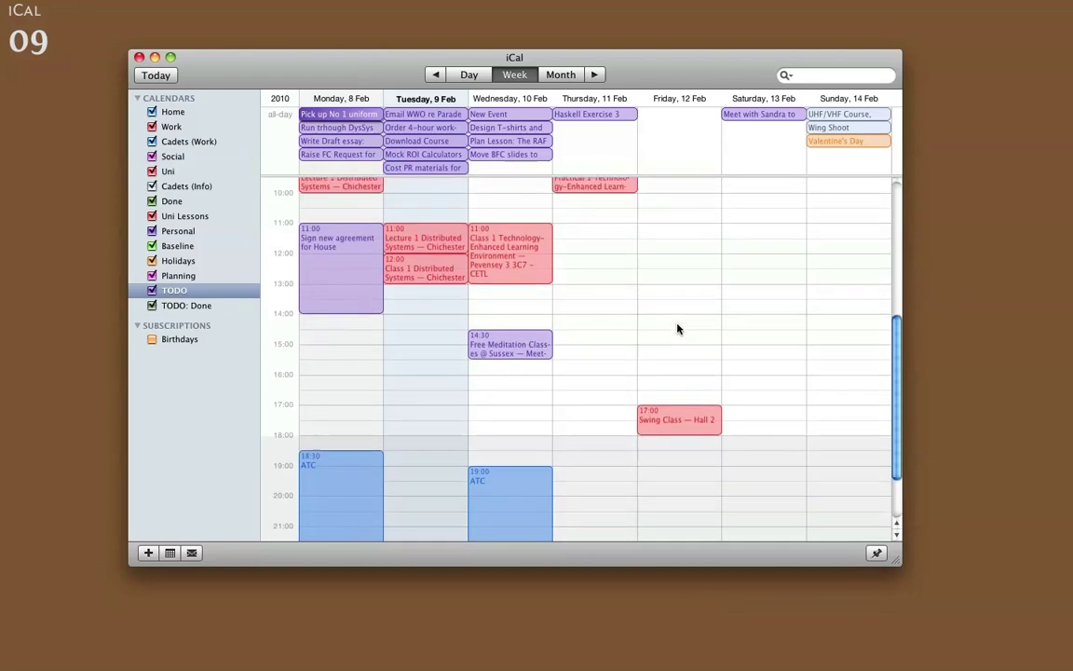
double_click(661, 132)
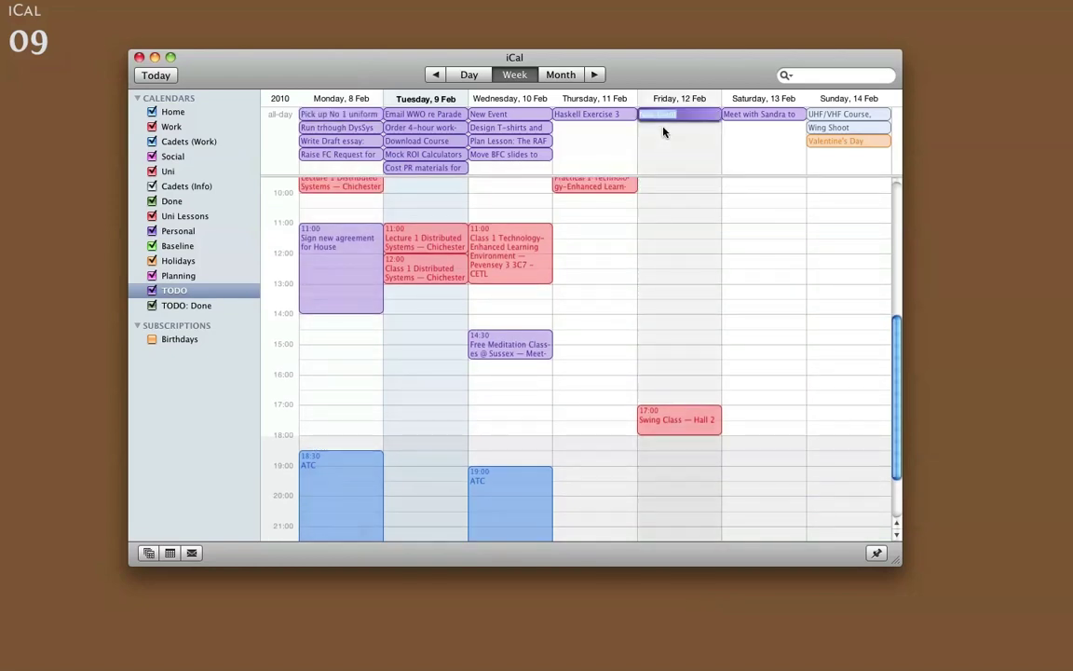
type("Record Sc")
type("reencast on")
type("something")
key("Escape")
- Move the all-day "Record Screencast on something" event from Friday to Thursday, 11 Feb
left_click_drag(681, 118, 608, 151)
scroll(611, 228, "up", 2)
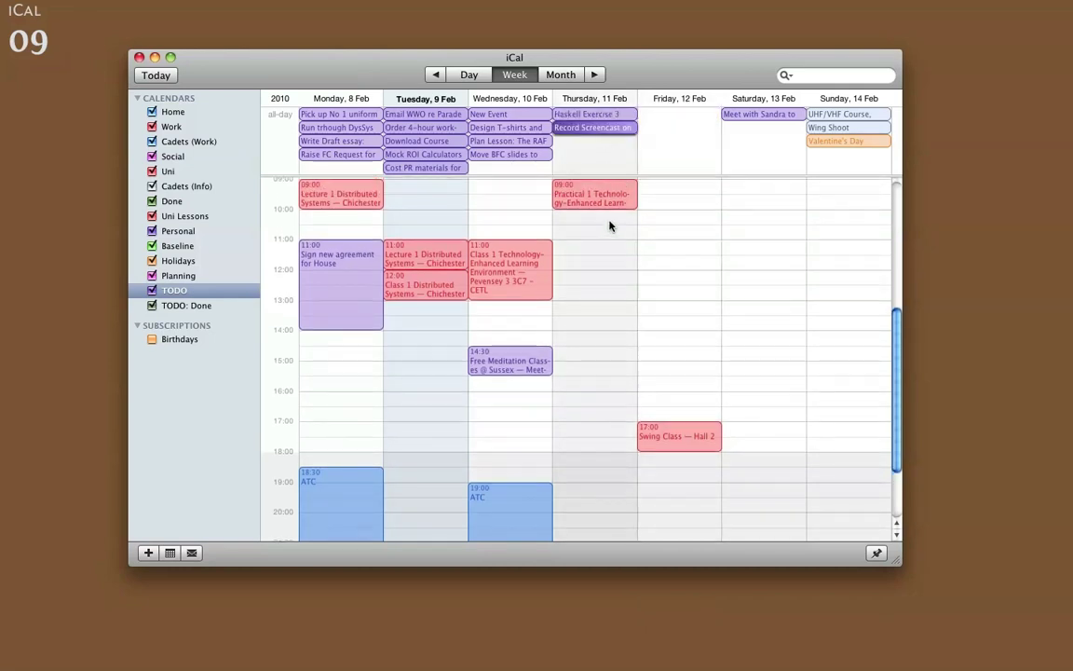
left_click(582, 147)
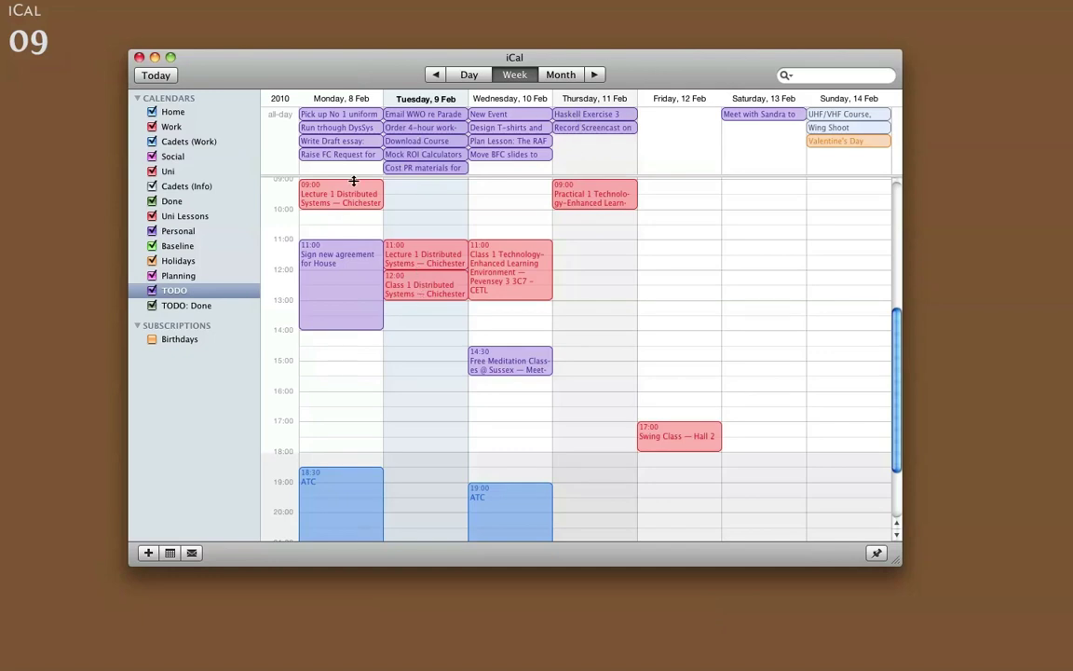
- View the details of Monday's all-day tasks "Run trhough DysSys" and "Write Draft essay", closing each one again
left_click(344, 118)
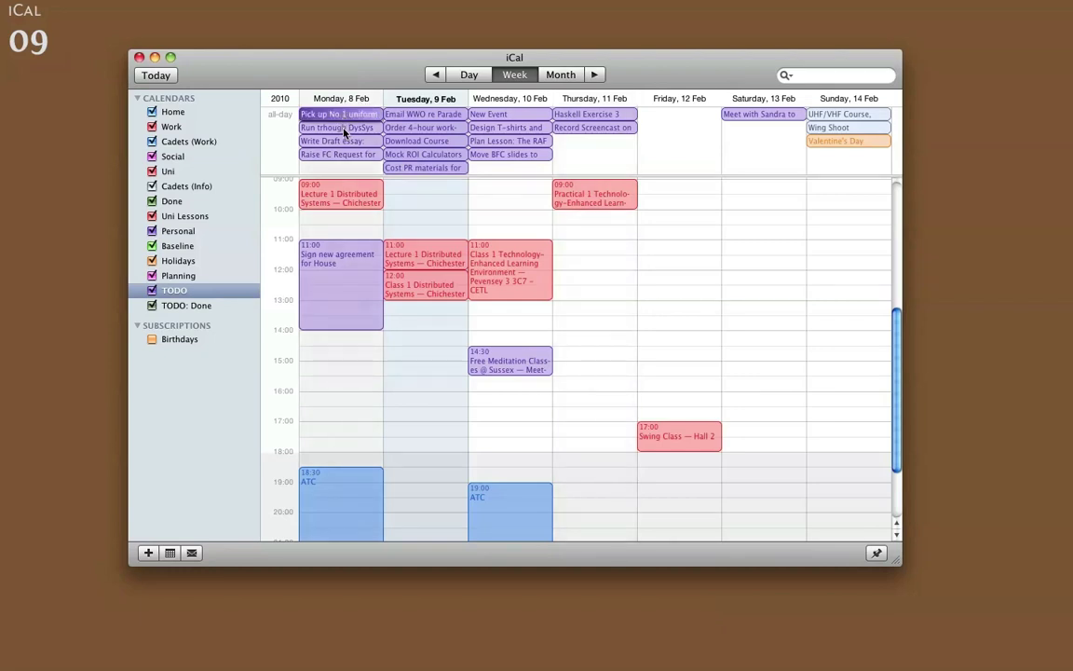
left_click(345, 130)
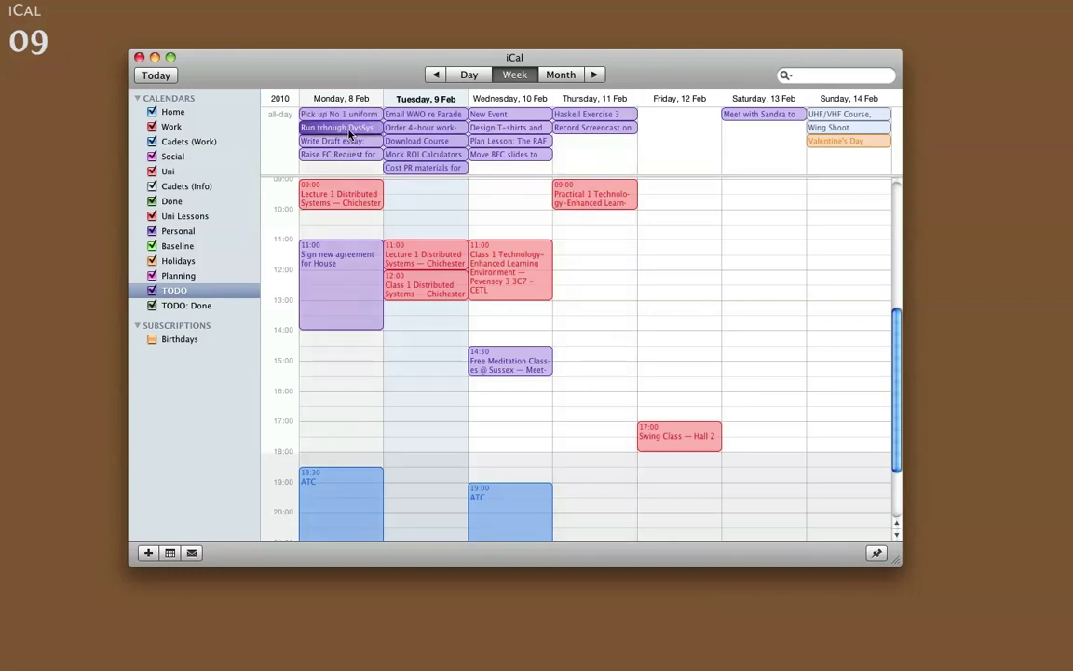
double_click(350, 136)
left_click(504, 182)
double_click(333, 140)
left_click(505, 189)
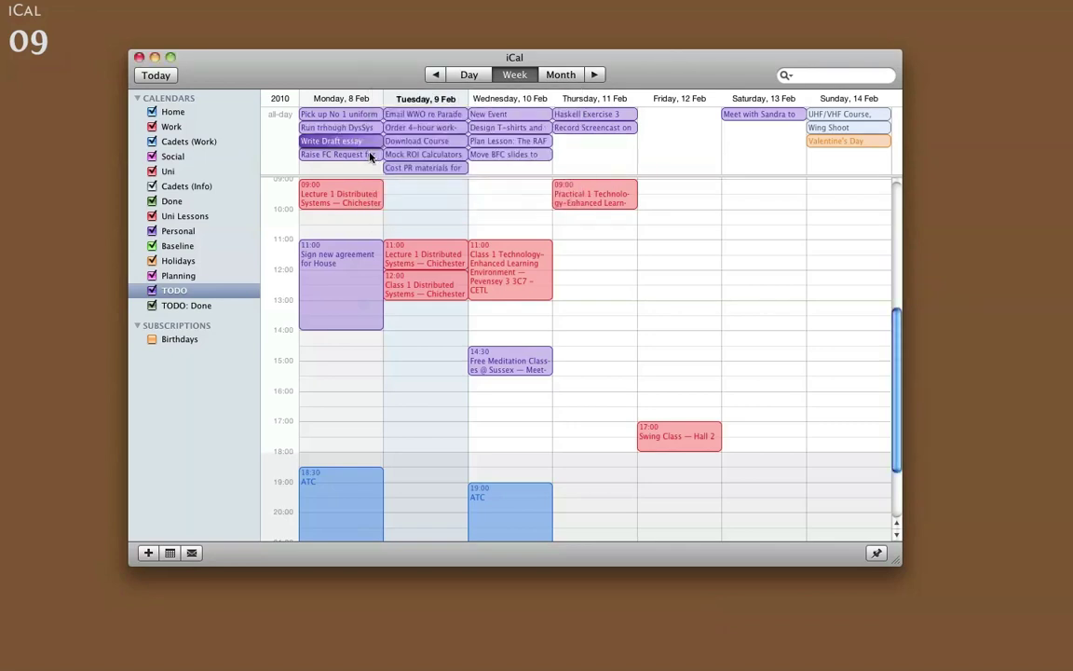
- Move the all-day "Write Draft essay" task from Monday, 8 Feb to Thursday, 11 Feb
scroll(410, 285, "up", 2)
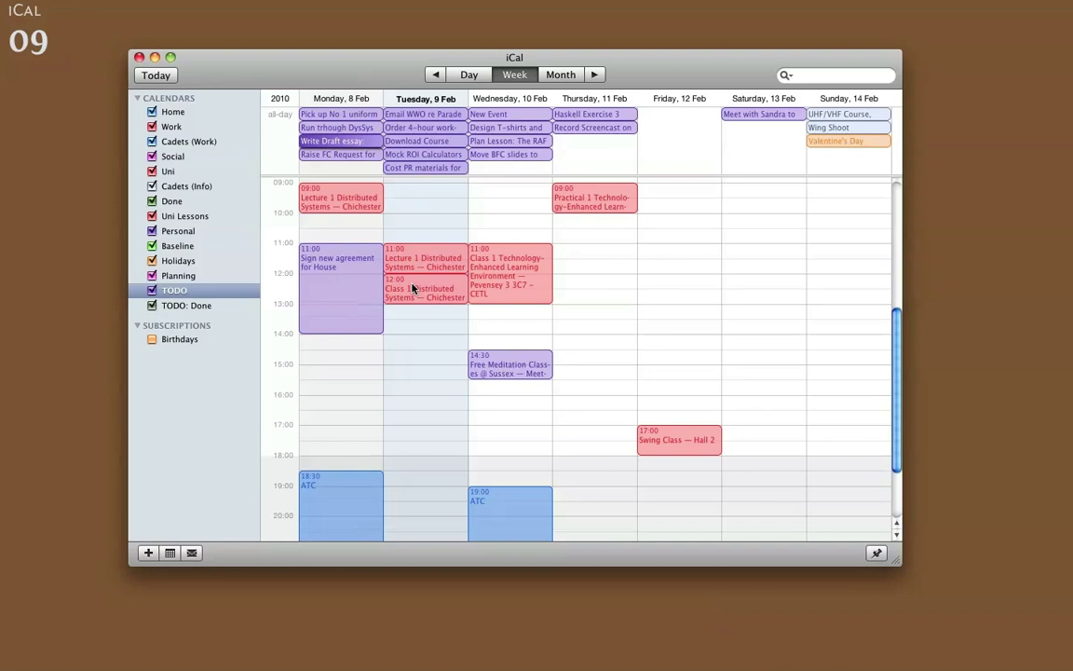
scroll(410, 282, "down", 2)
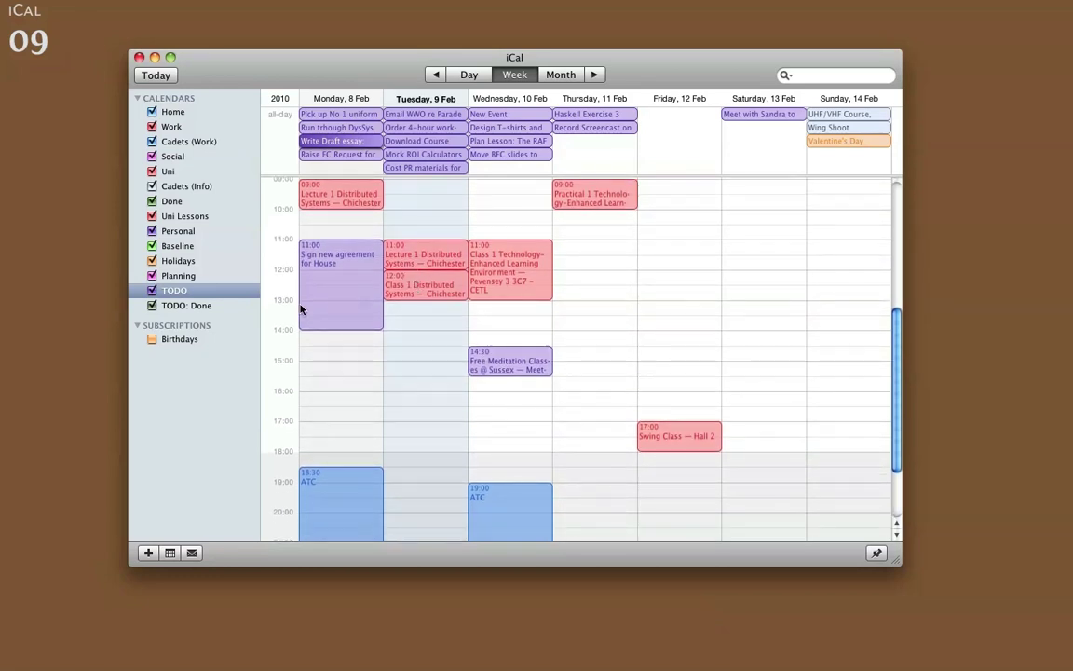
scroll(349, 222, "up", 2)
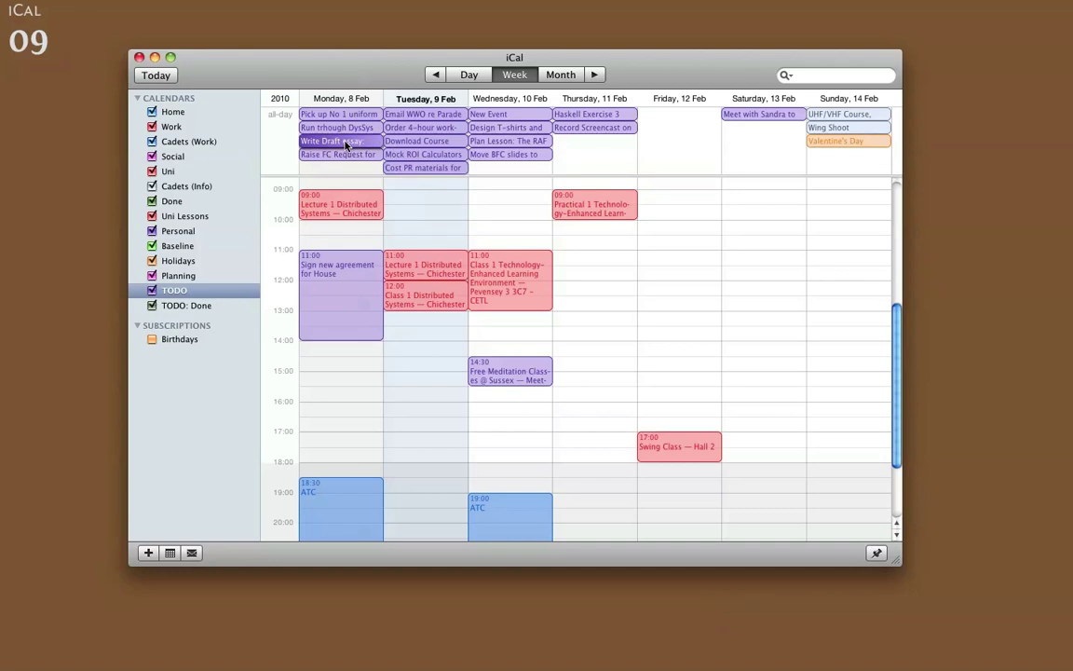
left_click_drag(358, 145, 584, 151)
left_click(348, 163)
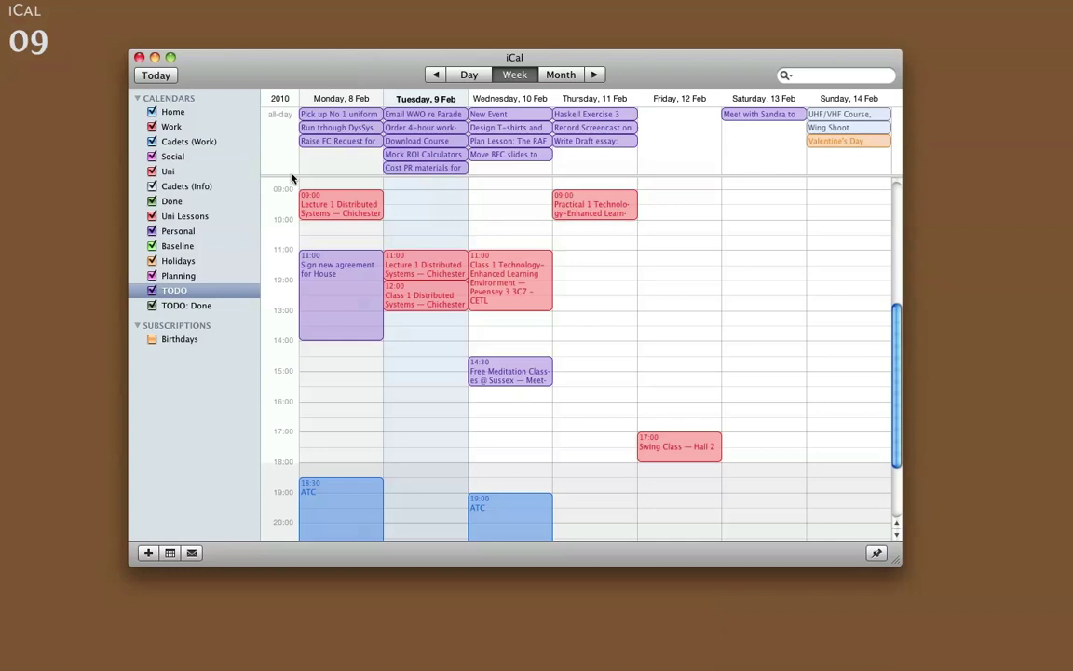
- Assign Monday's all-day "Pick up No 1 uniform" task to the TODO: Done calendar
left_click(311, 113)
left_click(317, 130)
left_click(317, 141)
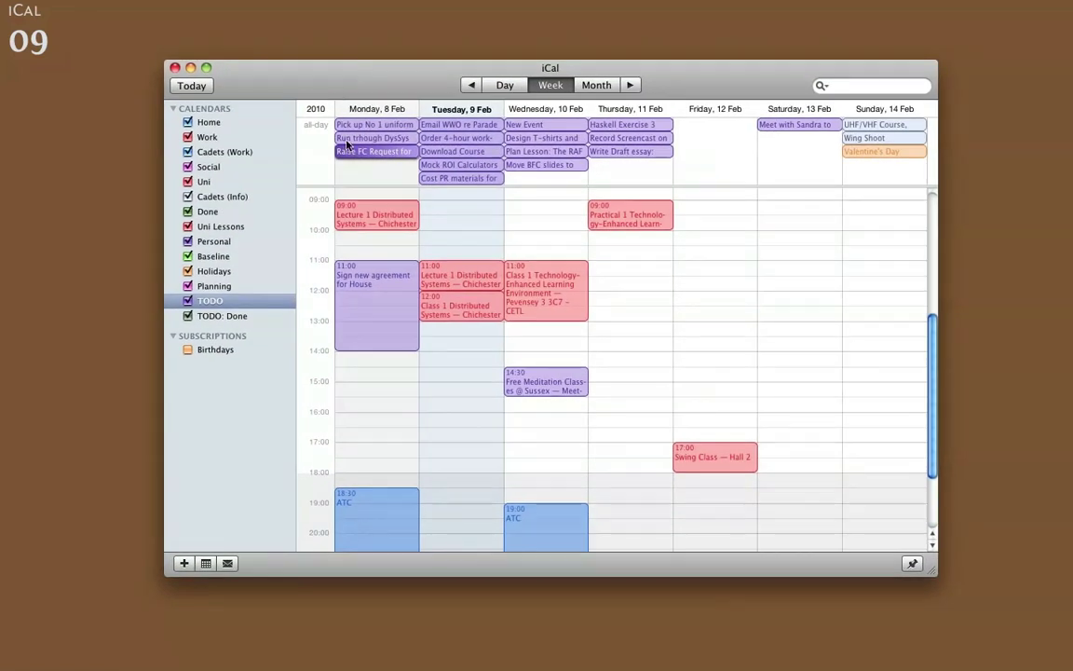
left_click(354, 125)
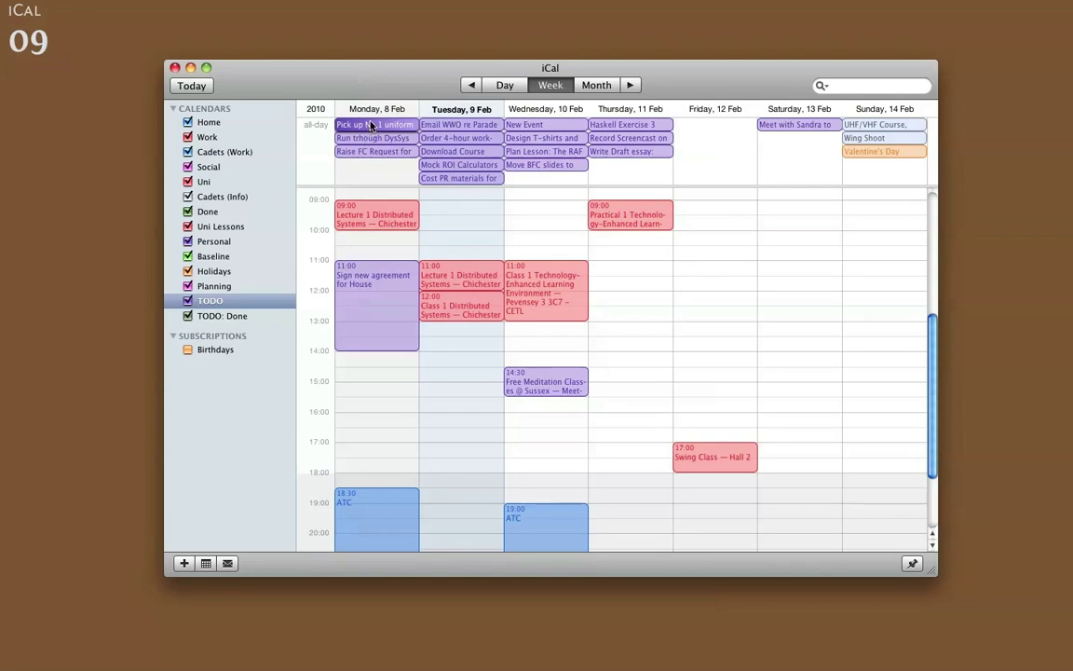
left_click(308, 141)
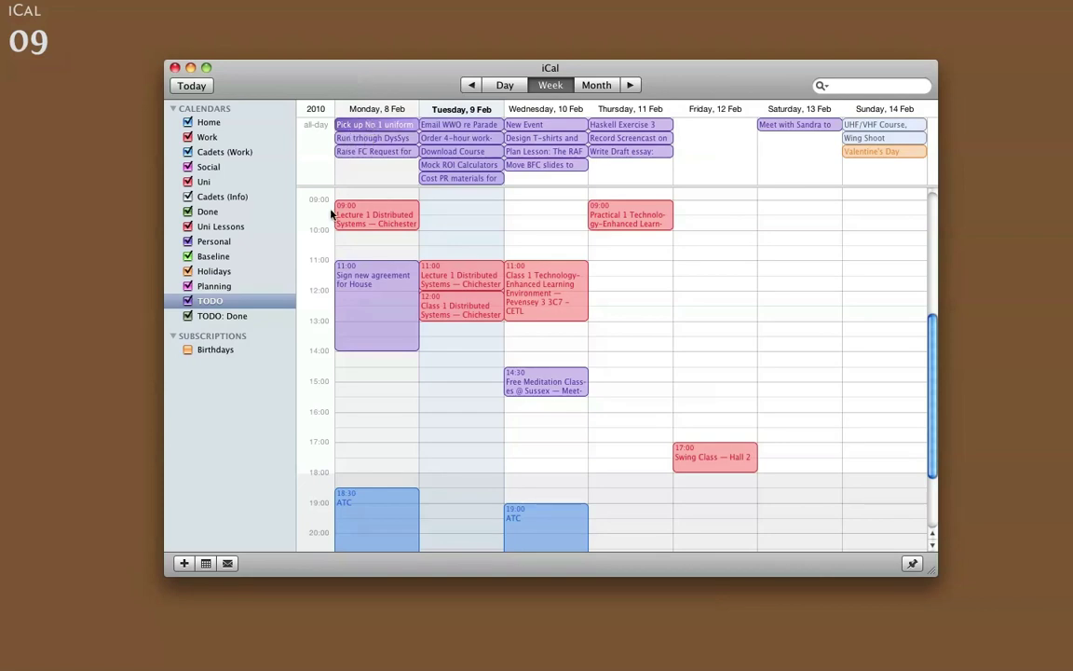
left_click_drag(331, 214, 270, 318)
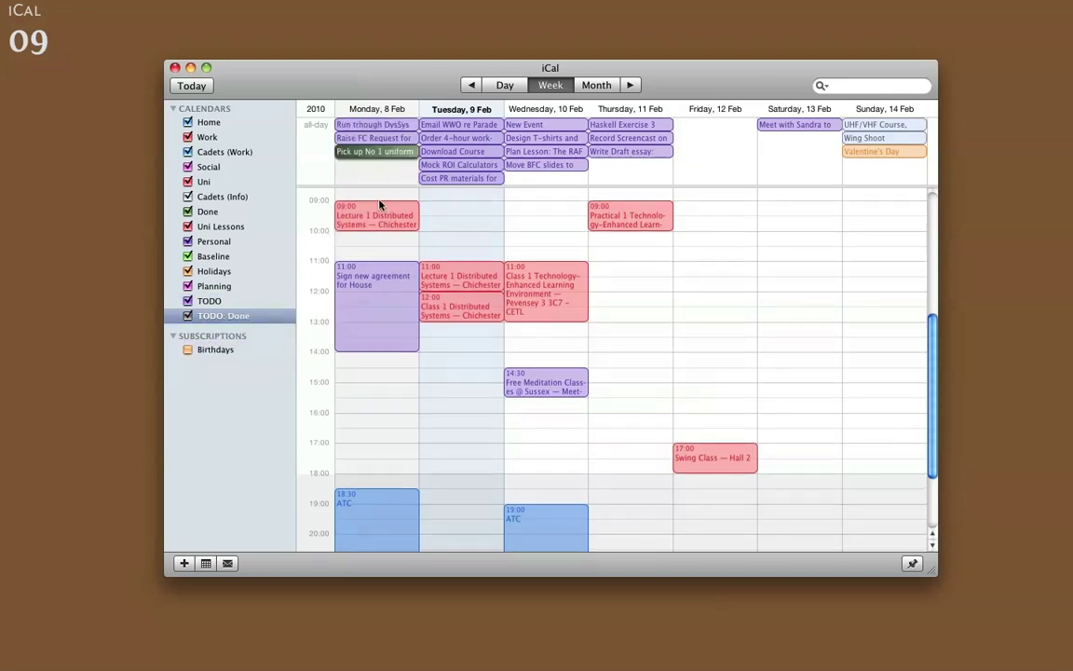
- Compare the TODO and TODO: Done calendars and return Monday's "Pick up No 1 uniform" task to the TODO calendar
left_click(223, 316)
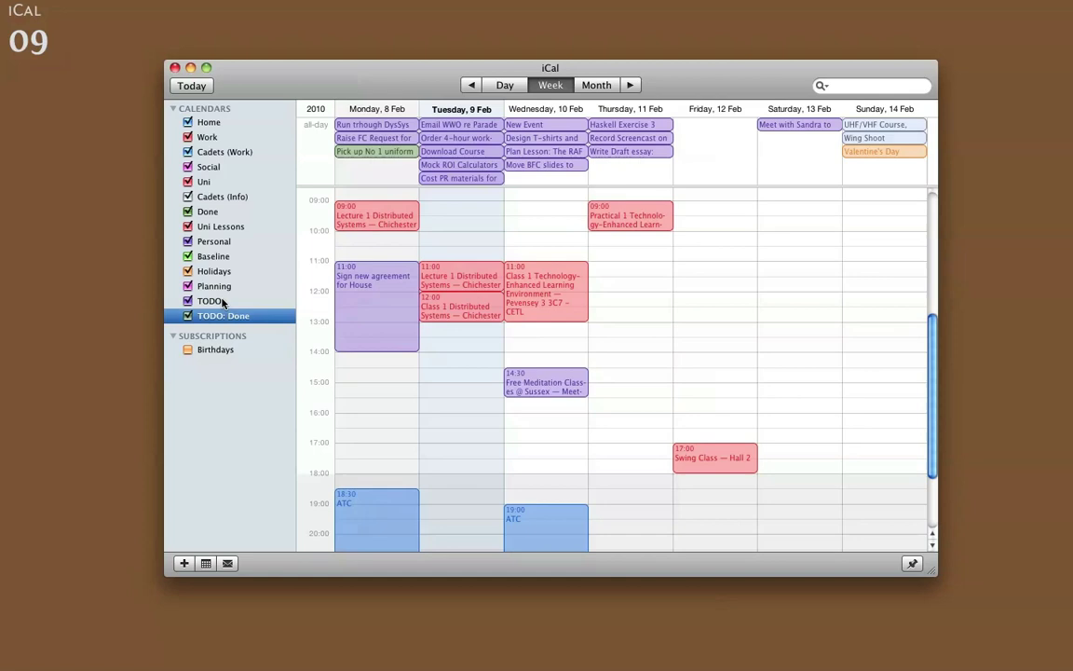
left_click(223, 301)
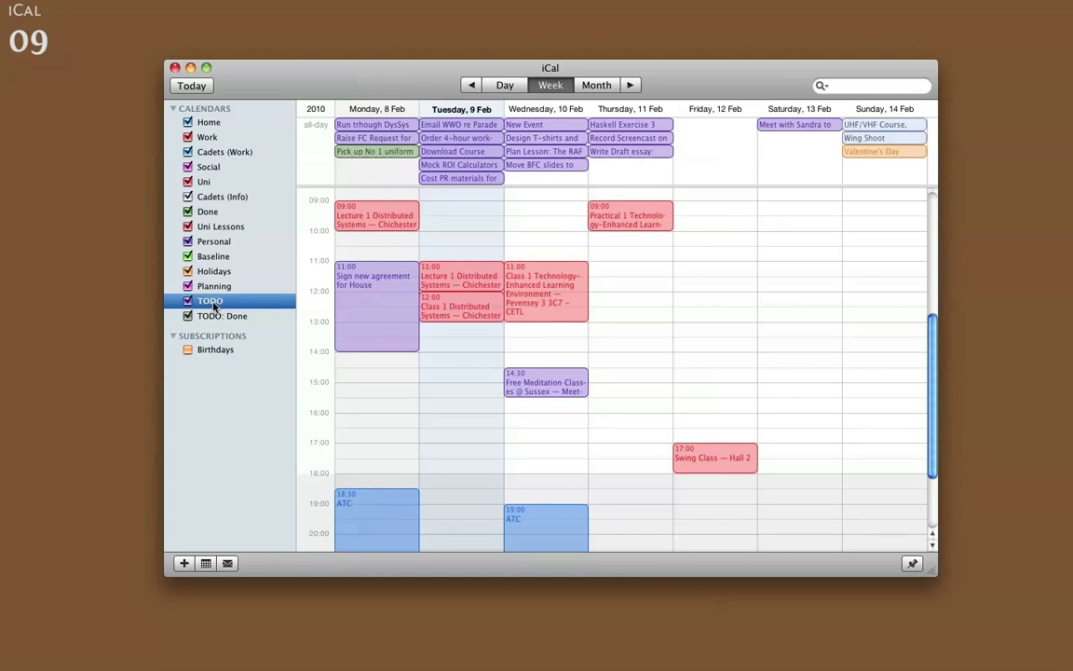
left_click(220, 316)
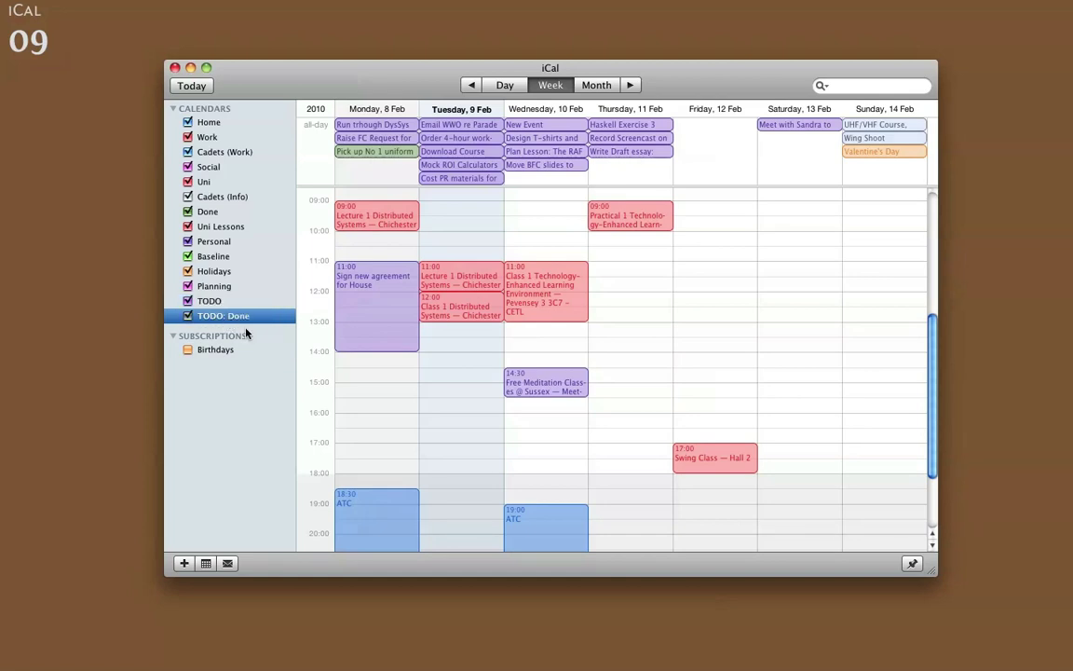
left_click(373, 184)
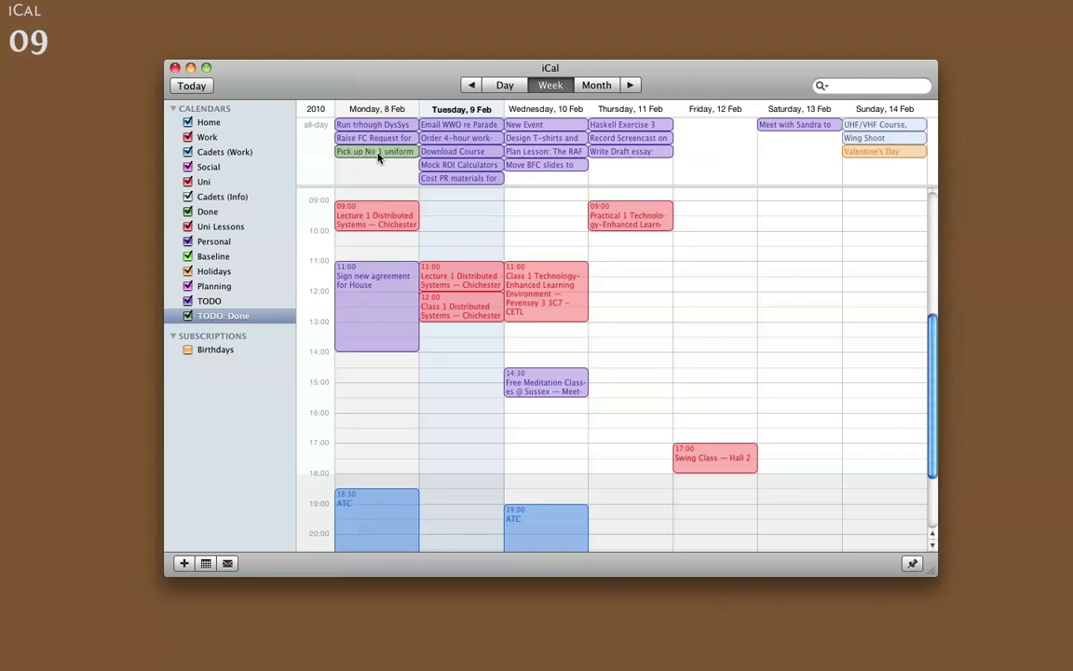
left_click_drag(378, 156, 278, 301)
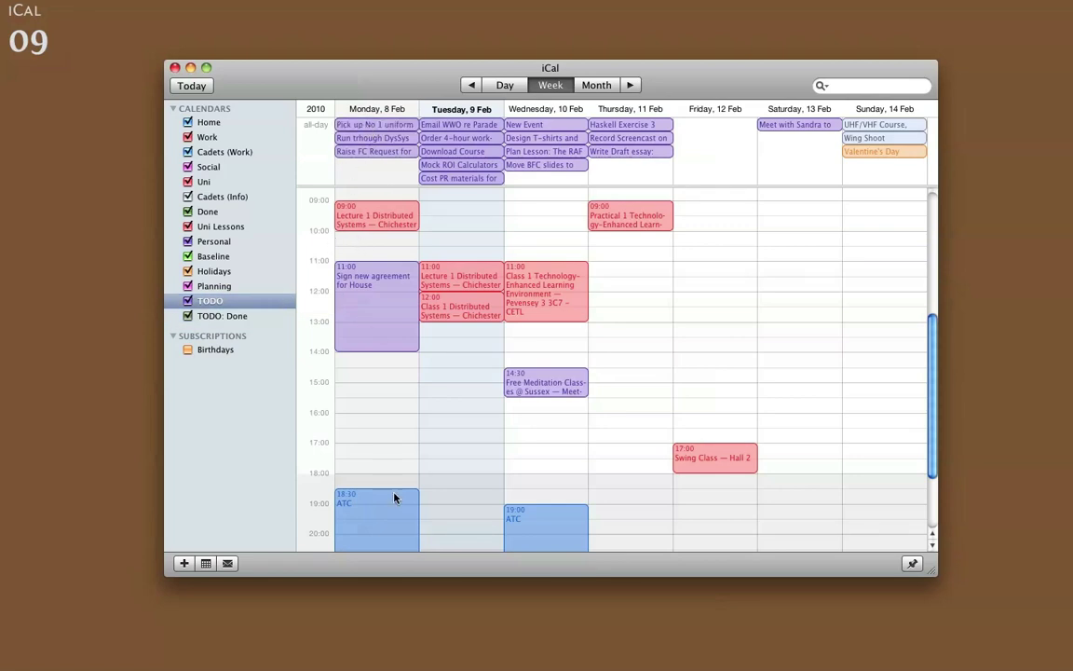
- Schedule Monday's all-day "Pick up No 1 uniform" task at 18:30 on Monday, alongside the ATC event
scroll(400, 526, "down", 2)
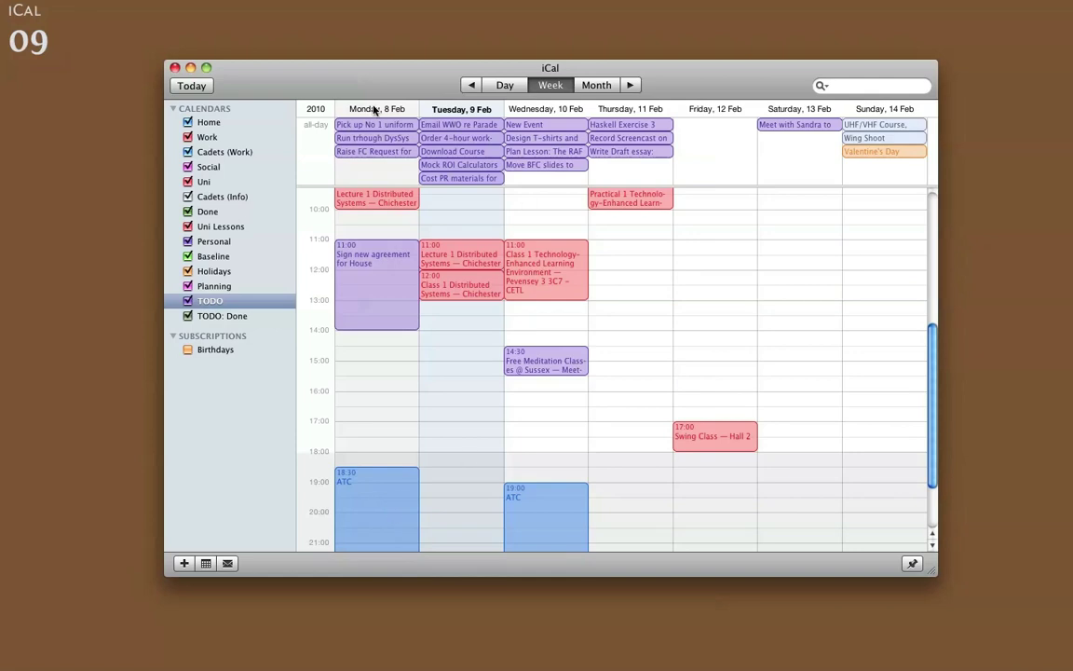
left_click_drag(371, 124, 380, 500)
left_click(389, 433)
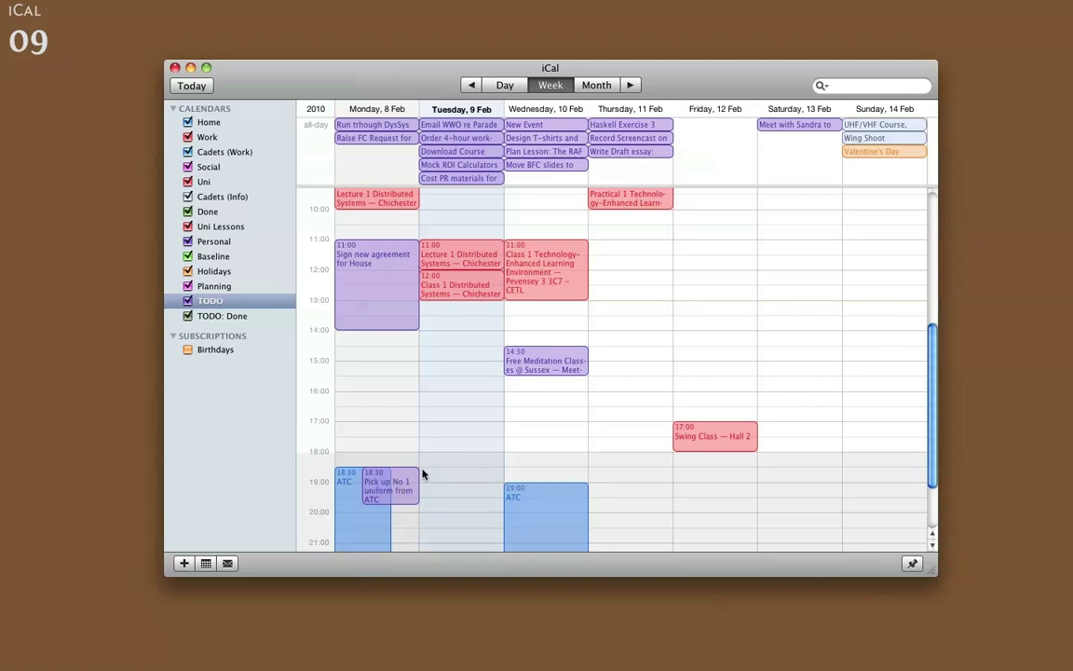
- Assign Monday's "Pick up No 1 uniform", "Raise FC Request" and "Run trhough DysSys" tasks to the TODO: Done calendar
left_click_drag(398, 486, 259, 316)
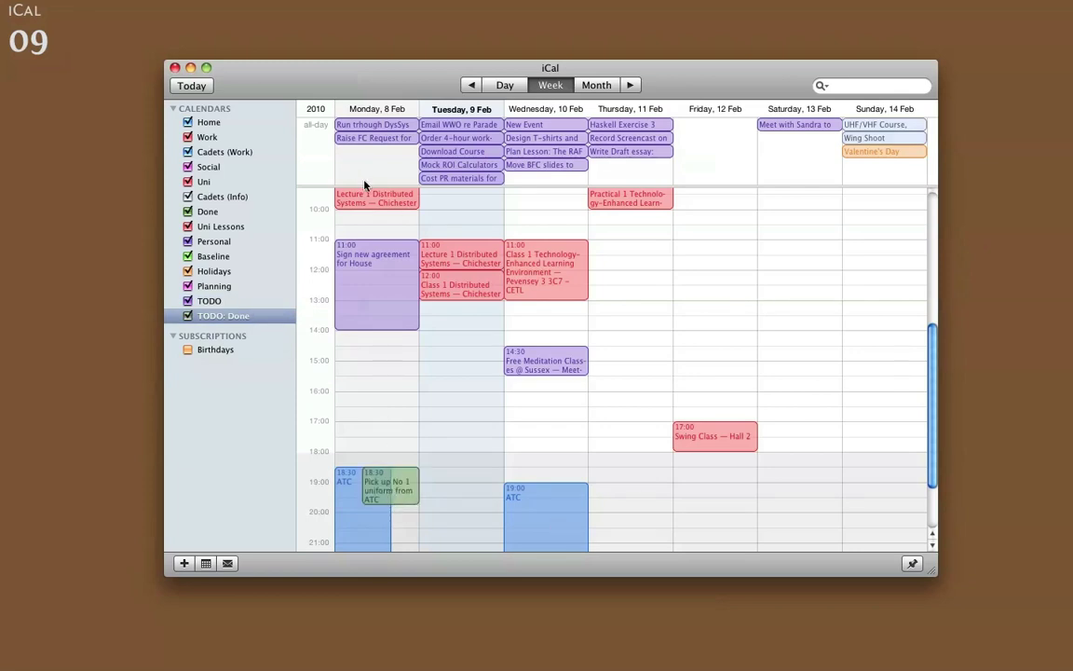
left_click_drag(370, 133, 224, 315)
left_click_drag(376, 129, 229, 313)
left_click_drag(371, 124, 262, 310)
left_click(391, 141)
left_click_drag(354, 125, 289, 314)
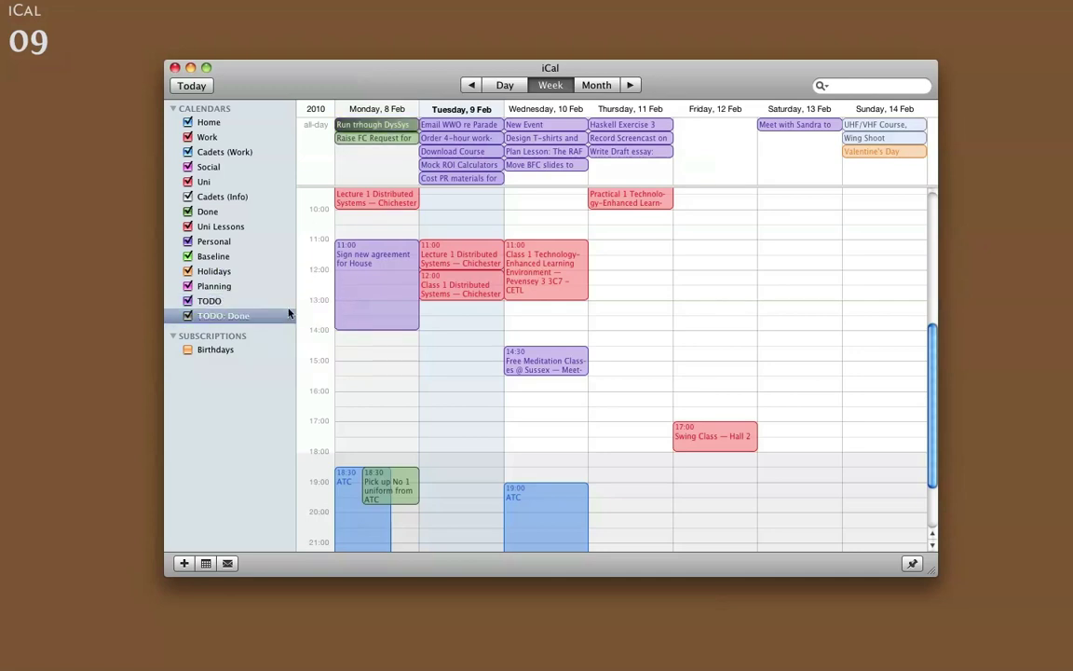
- Schedule Tuesday's all-day "Email WWO re Parade" task at 09:00 and the "Order 4-hour work" task directly after it
left_click(454, 124)
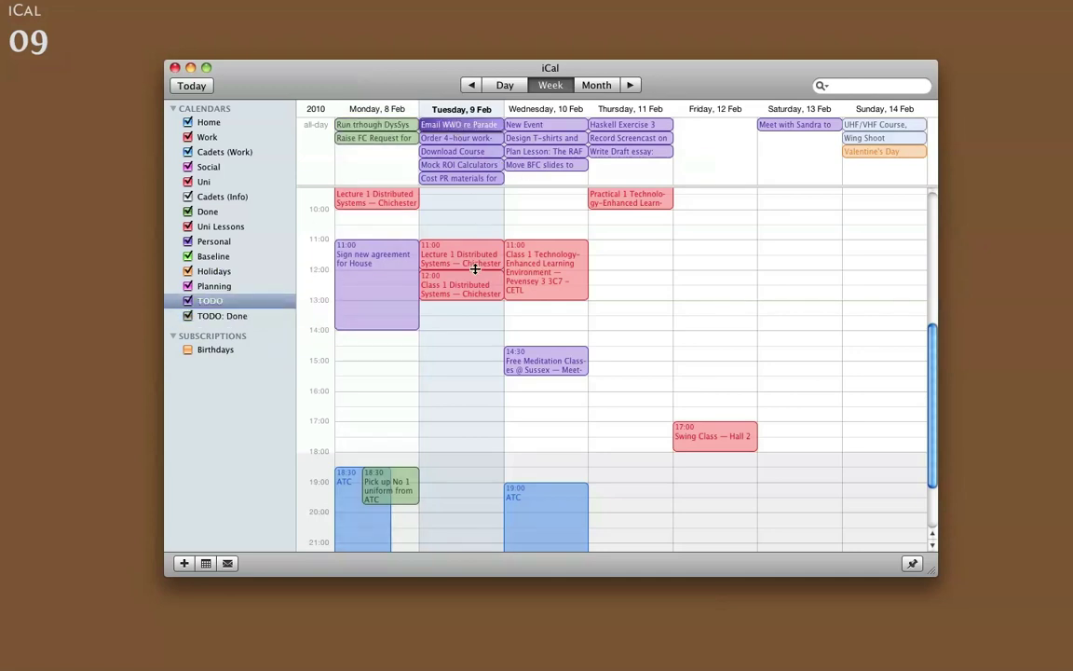
scroll(484, 267, "up", 3)
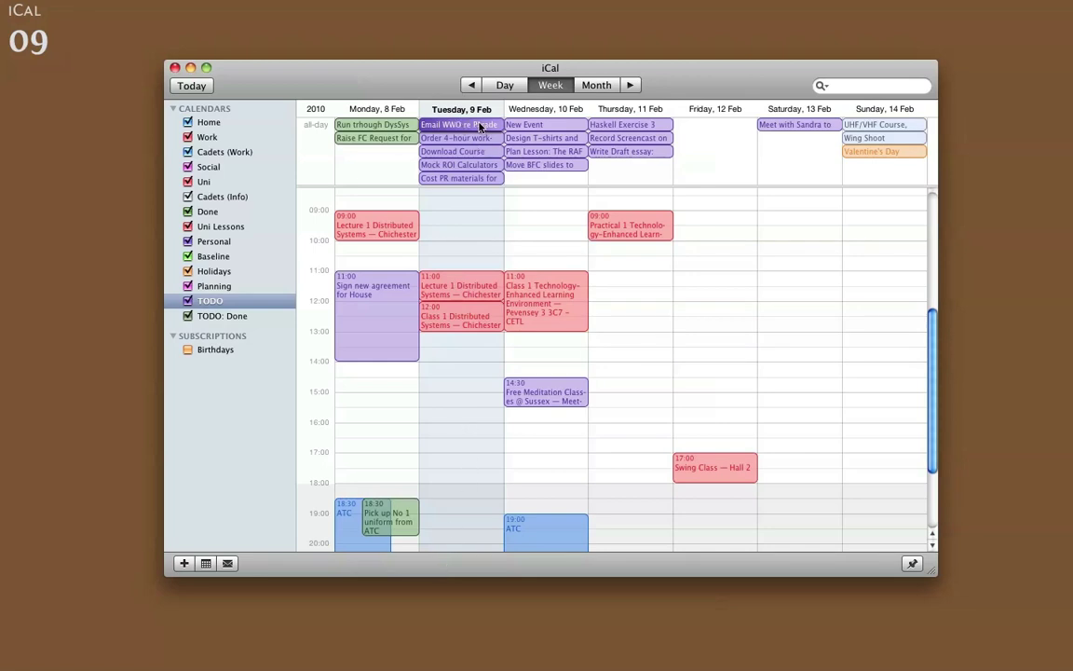
left_click_drag(480, 126, 467, 208)
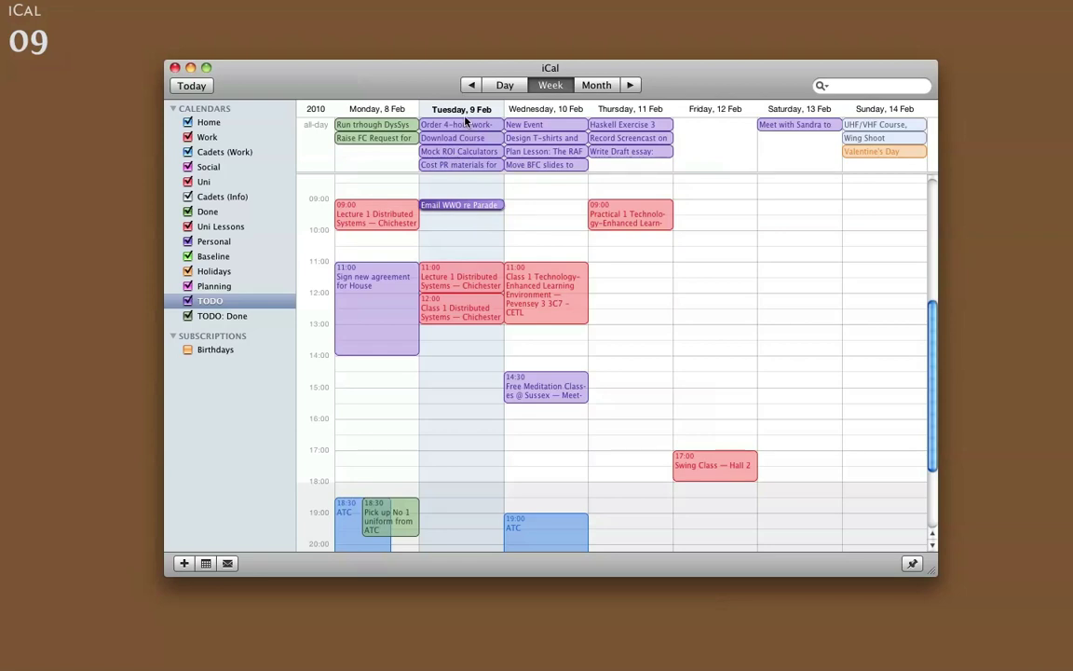
left_click_drag(464, 123, 444, 211)
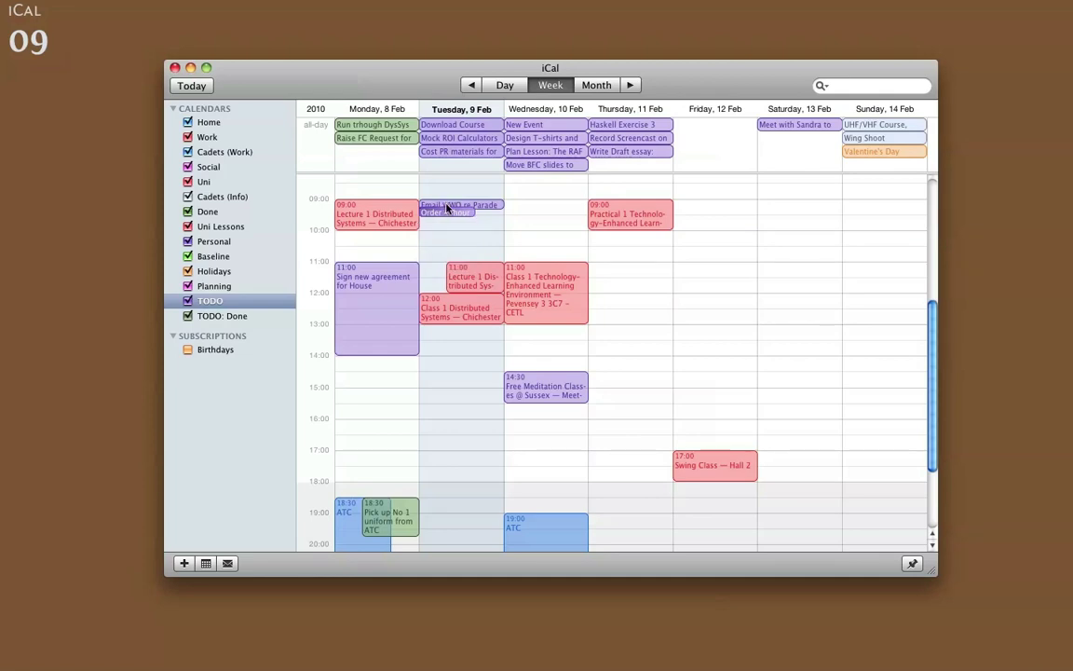
- Schedule the all-day "Cost PR materials for Lottery bid" task on Tuesday at 09:30 and shorten it to end at 10:30
left_click_drag(451, 150, 454, 248)
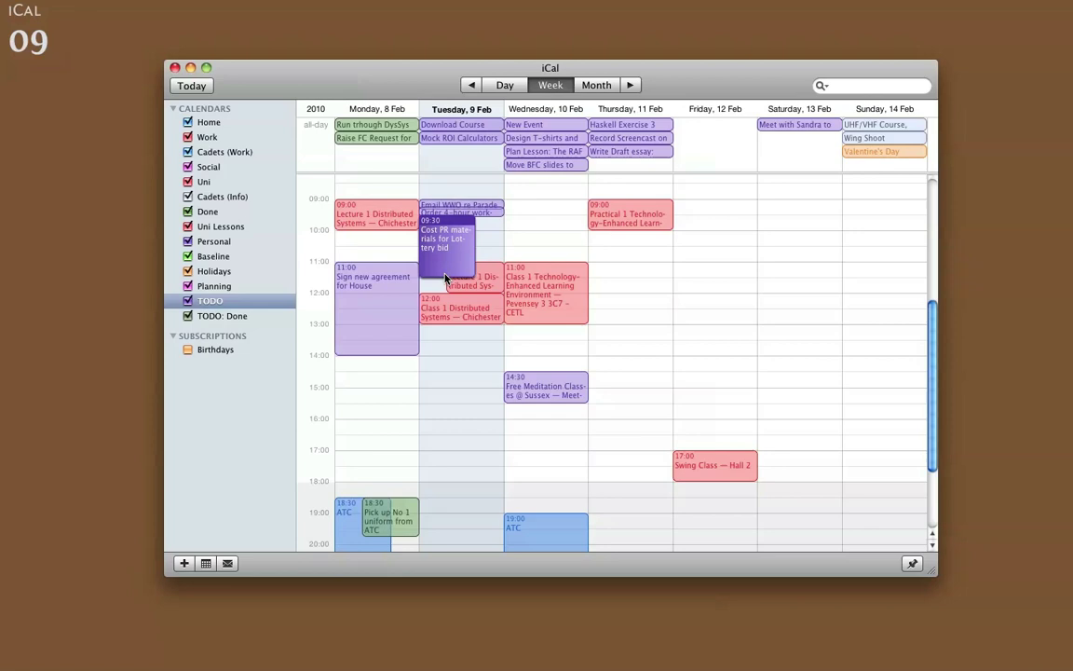
left_click(444, 277)
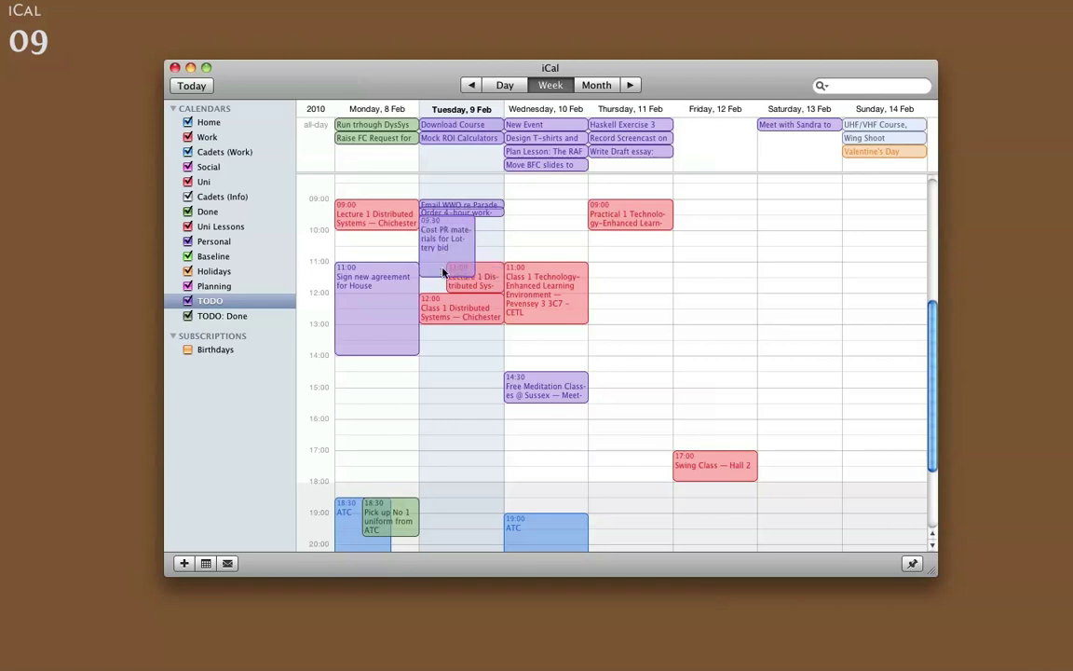
left_click_drag(443, 276, 438, 244)
left_click(519, 243)
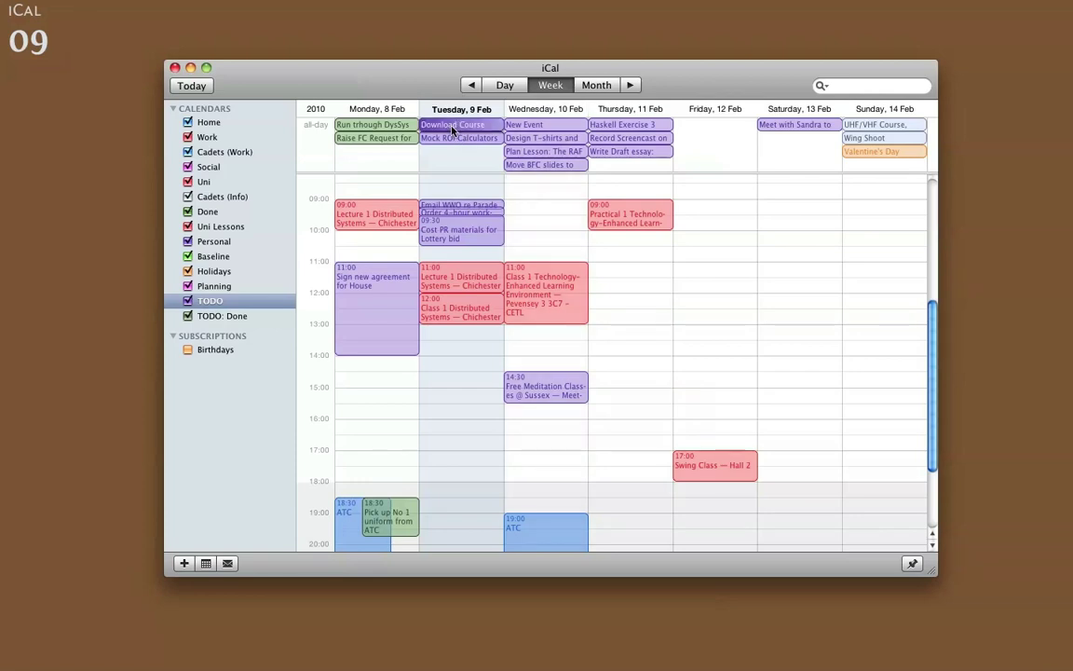
- Schedule Tuesday's "Download Course" task at about 12:45 and "Mock ROI Calculators in jQuery" from 14:30 to 19:00
left_click_drag(453, 128, 457, 337)
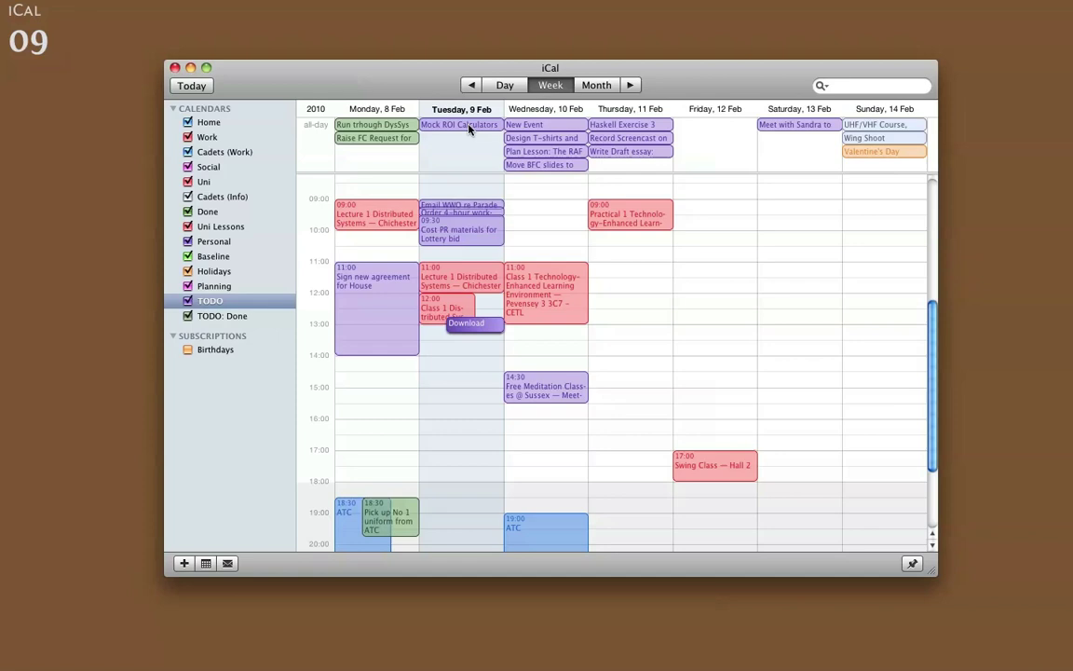
left_click_drag(468, 129, 472, 404)
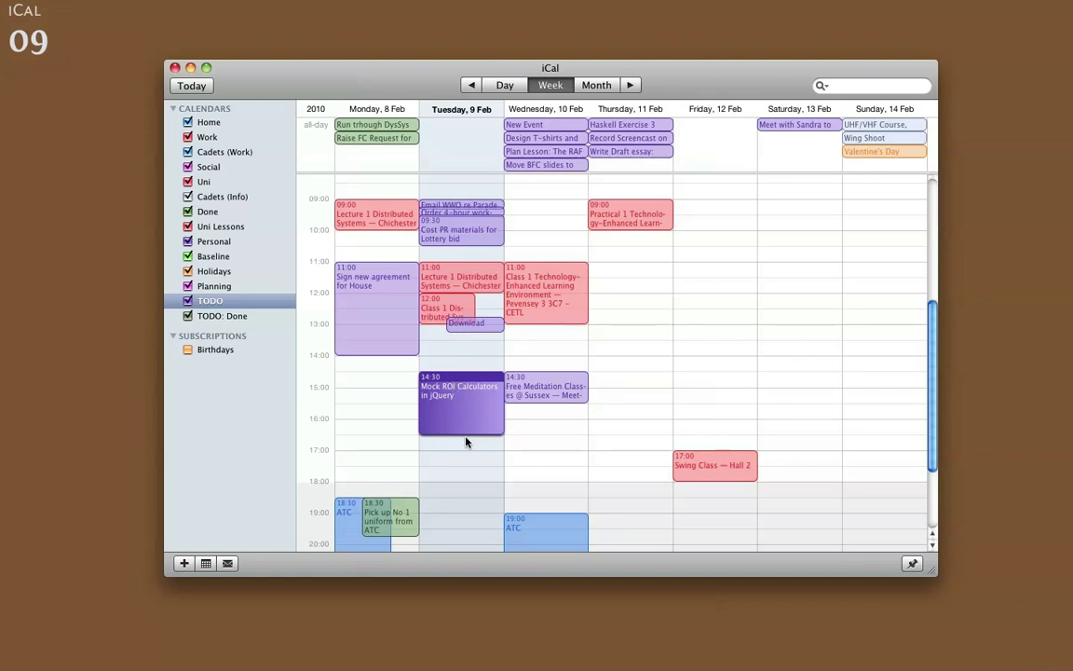
left_click_drag(469, 433, 470, 513)
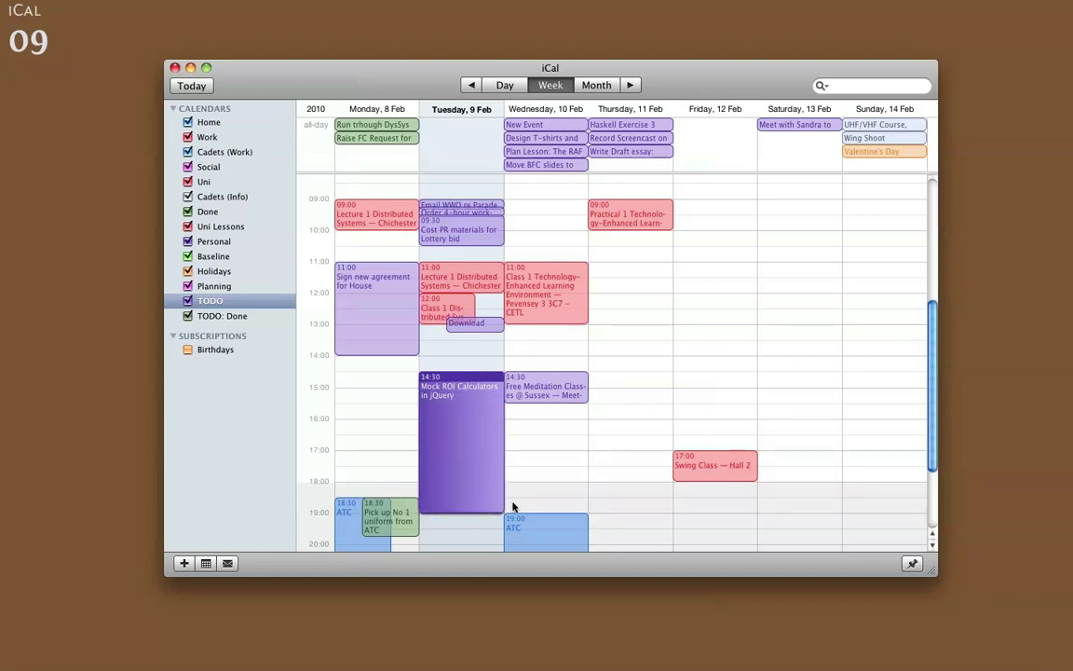
left_click(554, 475)
- Assign Tuesday's "Email WWO re Parade" and "Order 4-hour work" tasks to the TODO: Done calendar
scroll(553, 475, "up", 1)
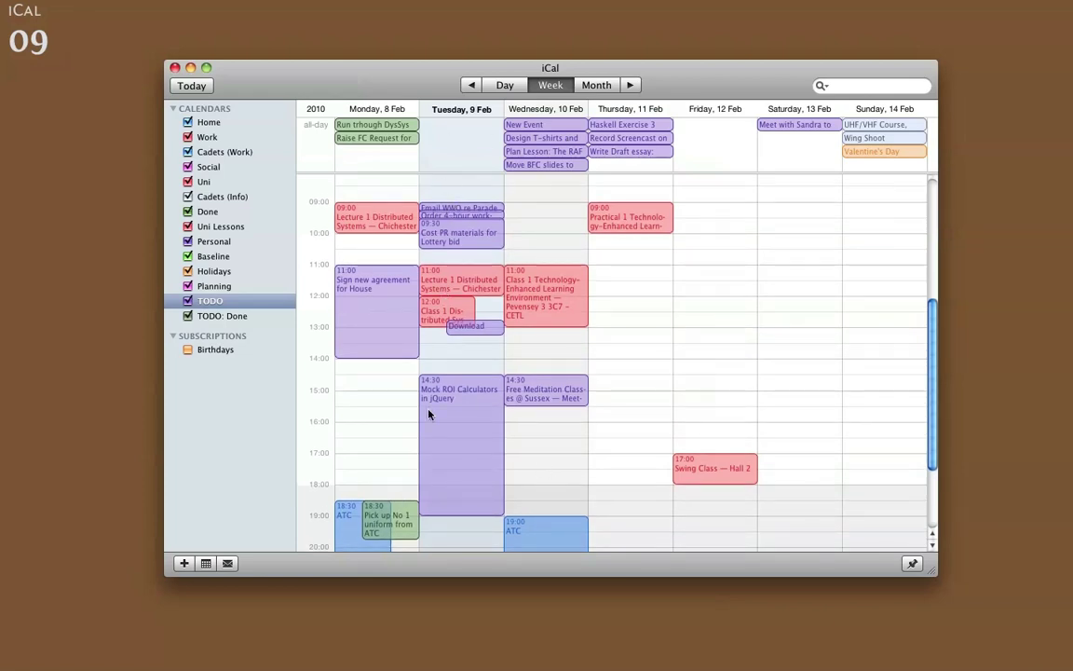
left_click_drag(434, 208, 248, 318)
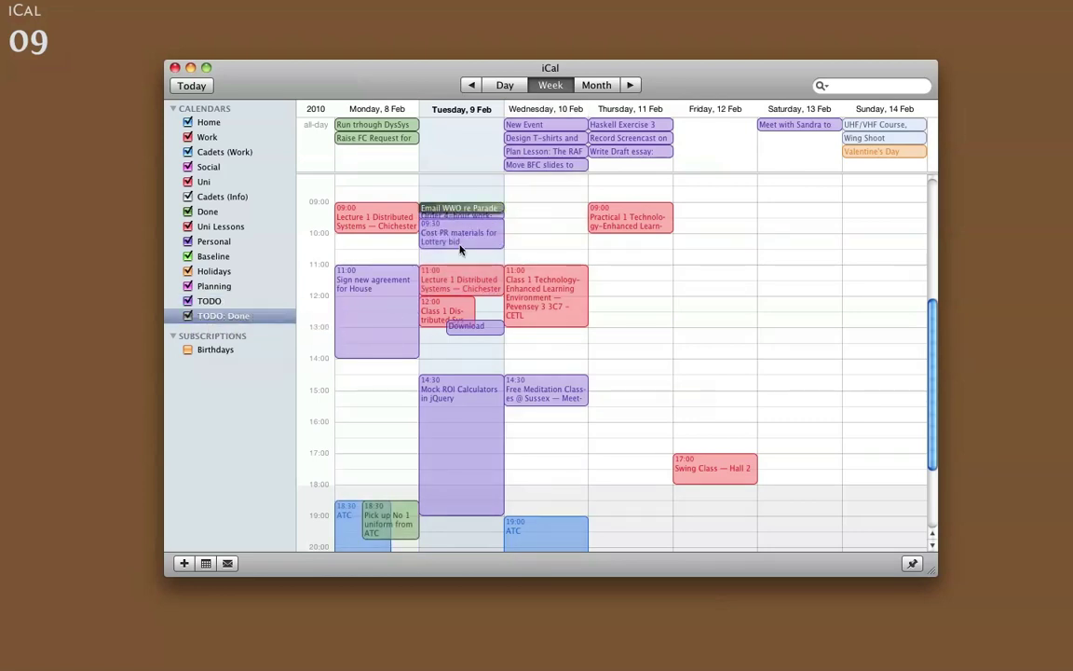
left_click(463, 217)
left_click_drag(463, 217, 234, 316)
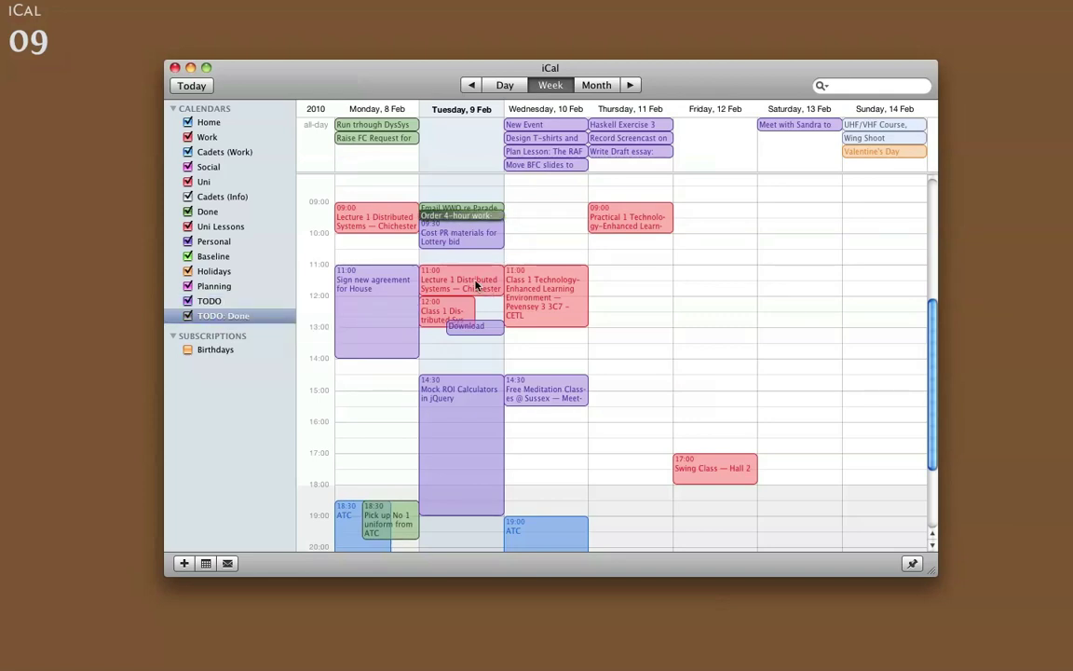
left_click(525, 238)
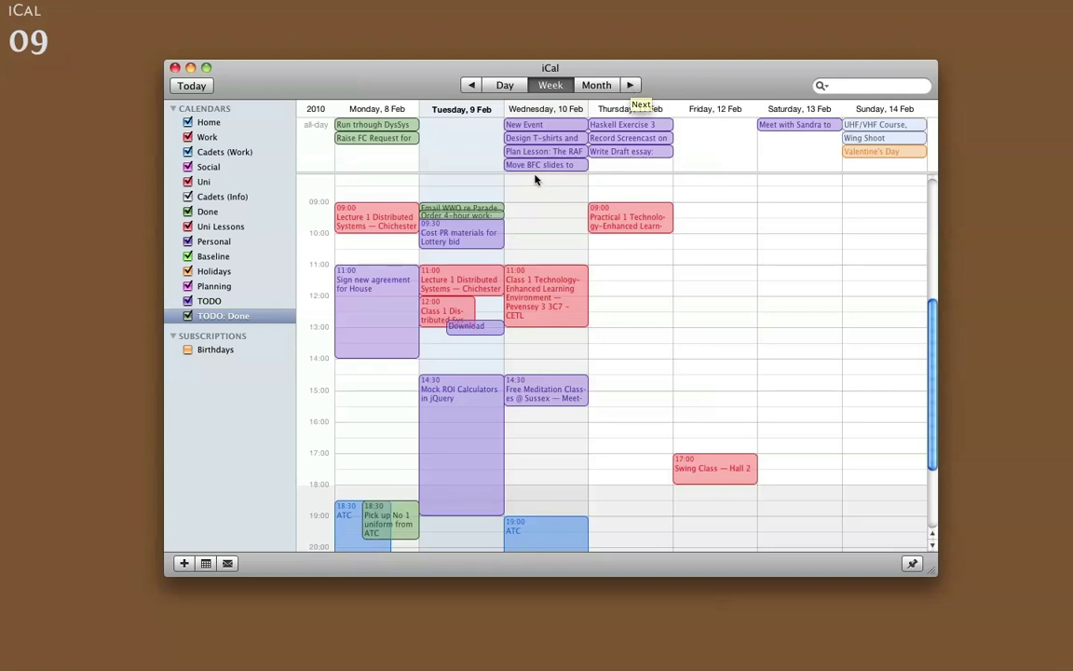
- Move Wednesday's all-day "Plan Lesson: The RAF" task to Tuesday, 23 Feb, and return to the week of 8 Feb
left_click(554, 152)
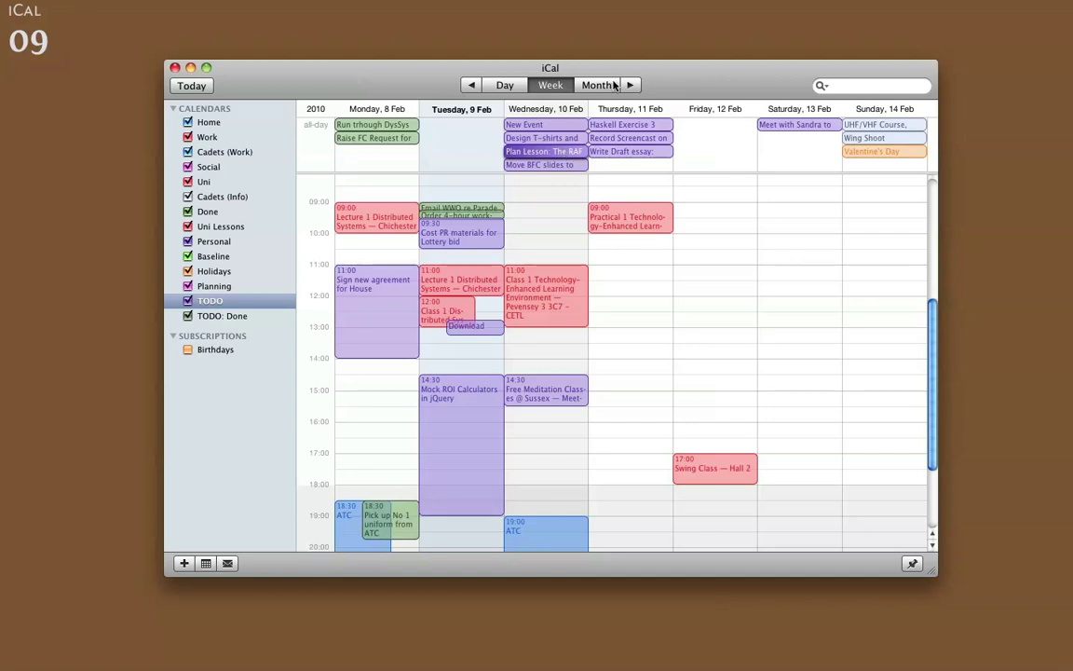
key("Delete")
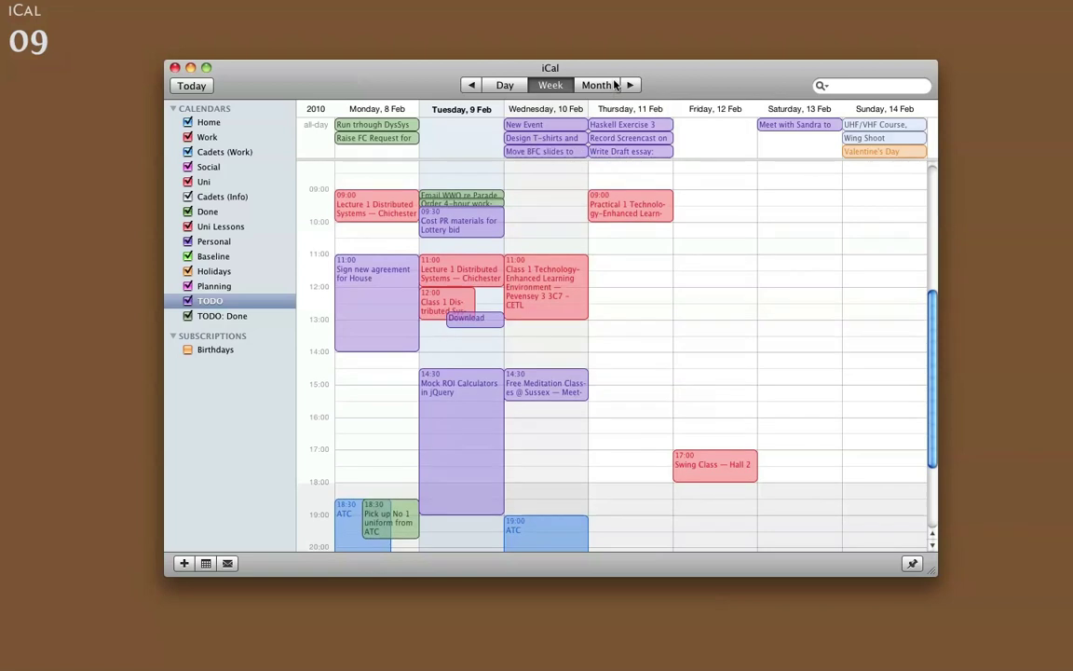
left_click(631, 85)
left_click(631, 86)
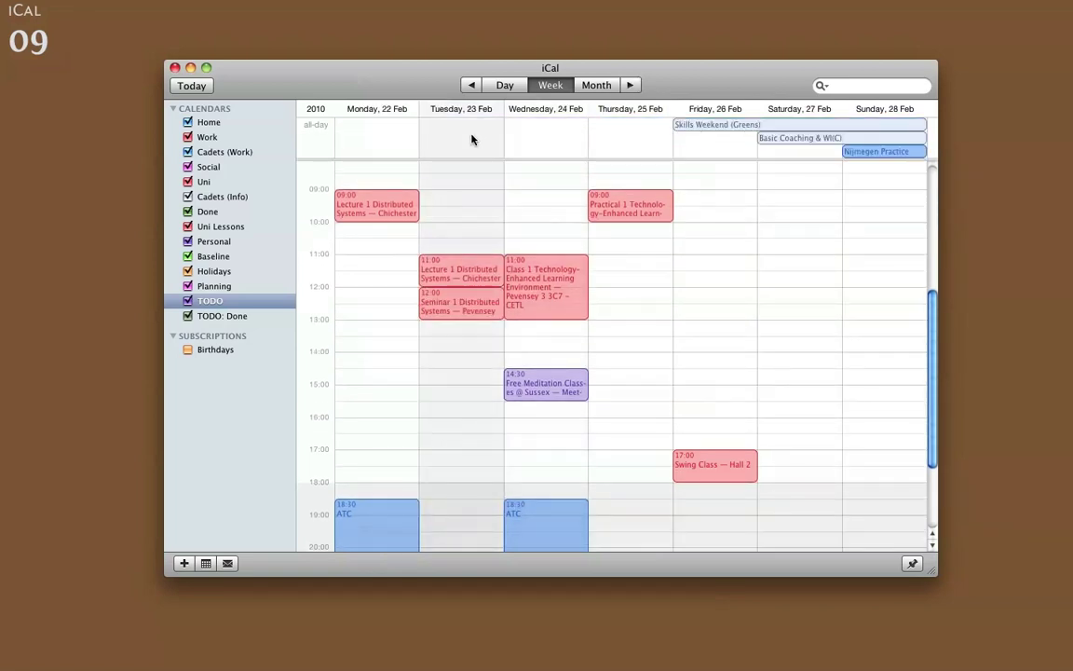
key("super+v")
left_click(472, 86)
left_click(472, 86)
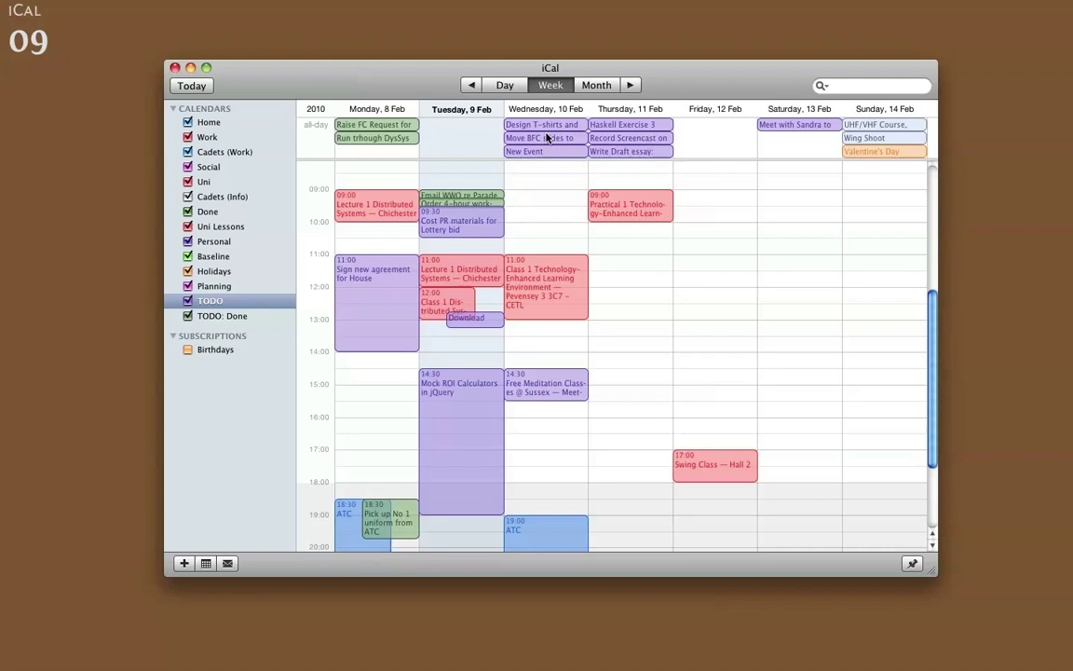
- Check the "Plan Lesson: The RAF" task in the week of 22 Feb and go back to the week of 8 Feb
left_click(630, 85)
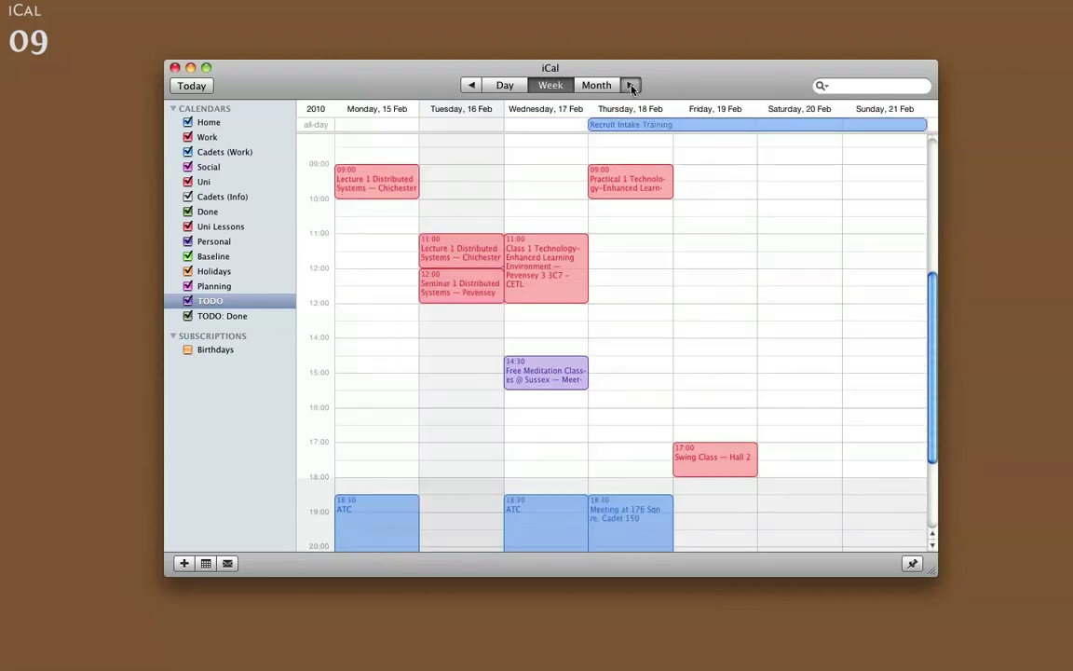
left_click(631, 86)
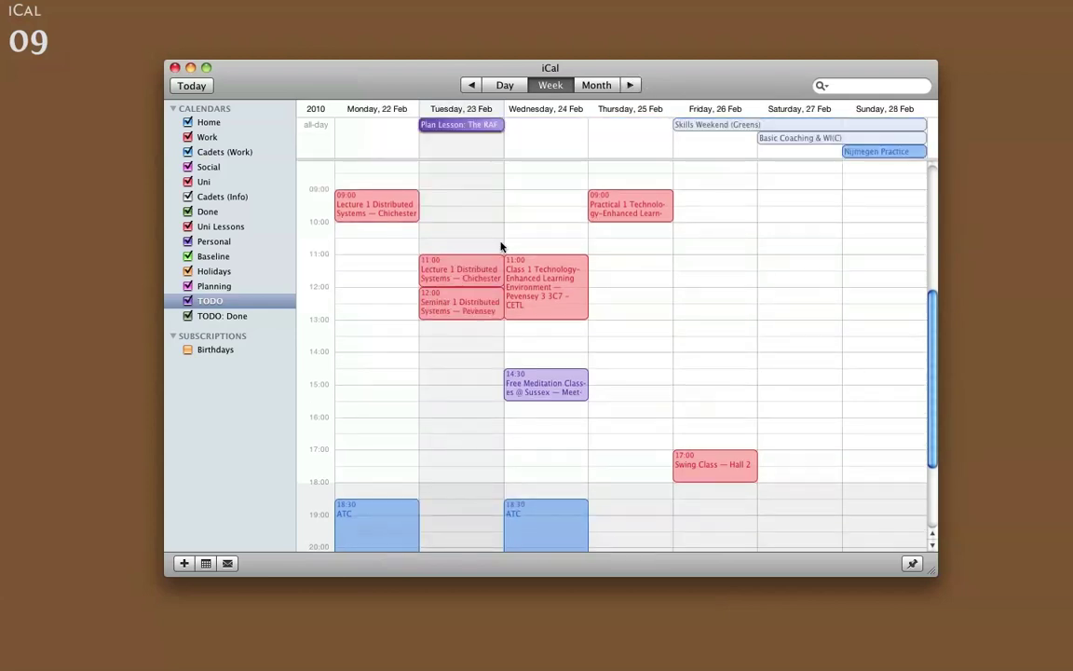
left_click(455, 126)
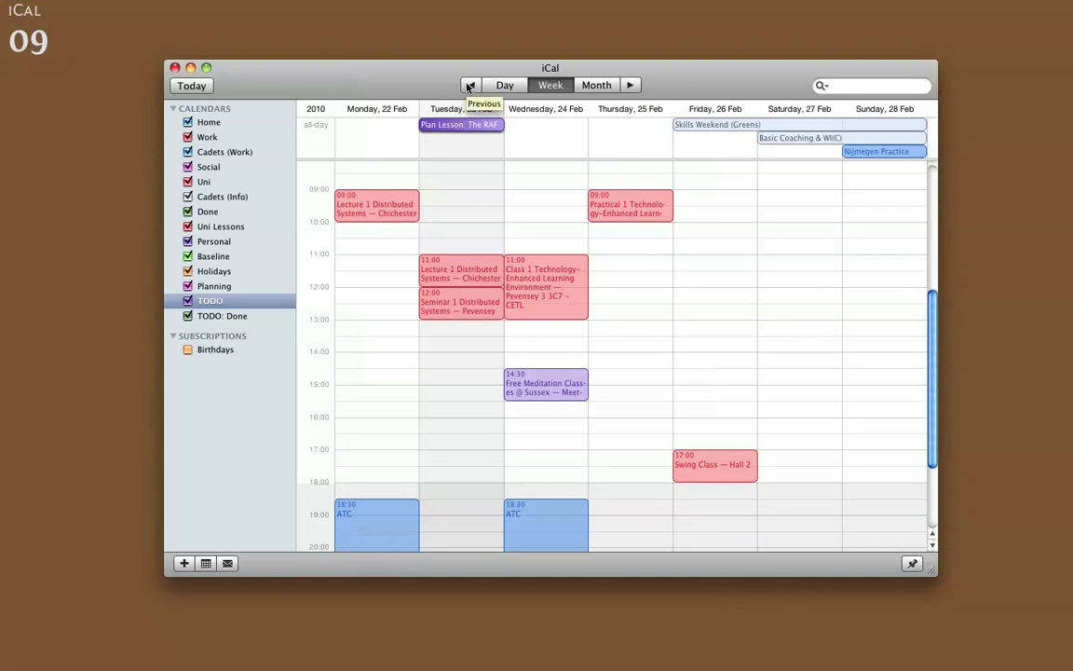
left_click(471, 86)
left_click(470, 86)
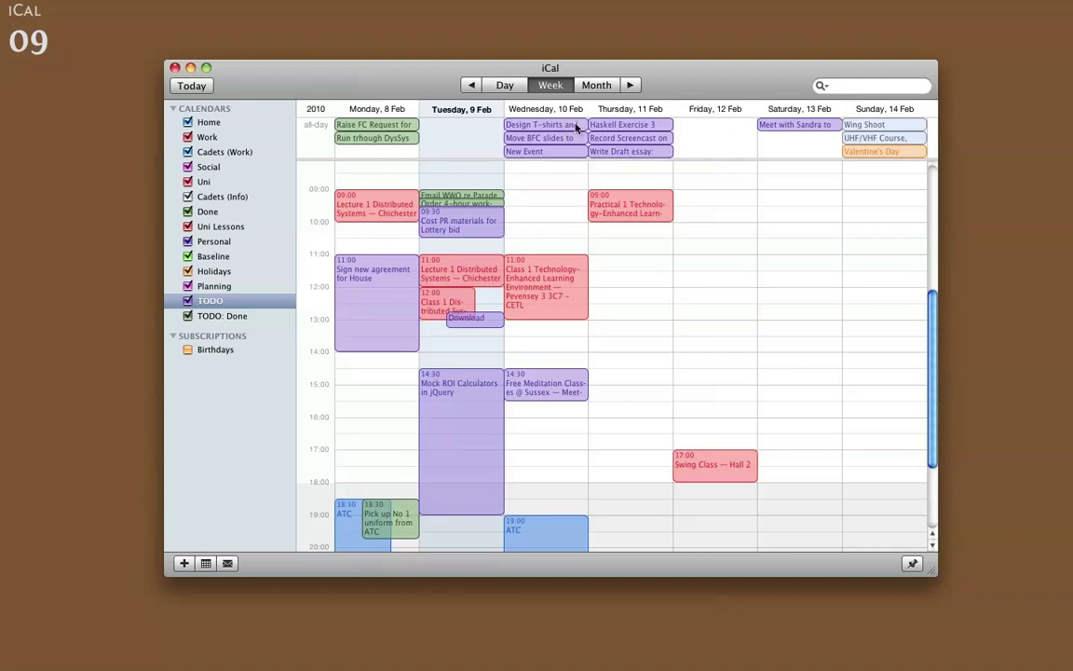
- Schedule "Design T-shirts" at 09:00, "New Event" at 13:00, "Record Screencast" at 15:30 and "Write Draft essay" at 17:30 on Wednesday, 10 Feb
left_click_drag(576, 128, 542, 225)
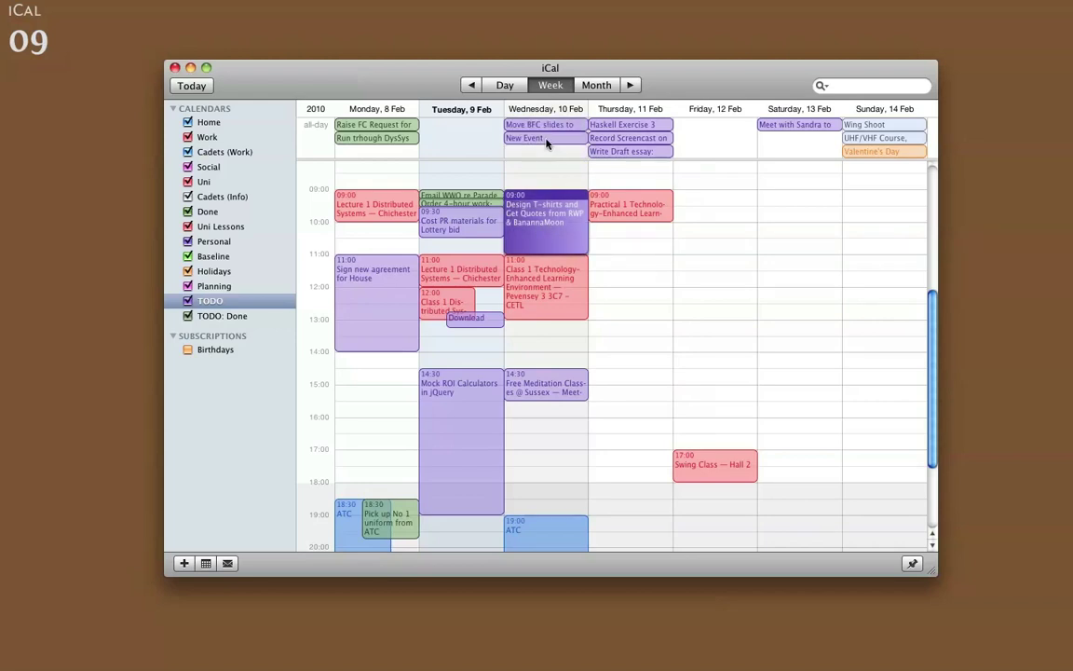
left_click_drag(547, 143, 530, 350)
left_click_drag(647, 137, 565, 434)
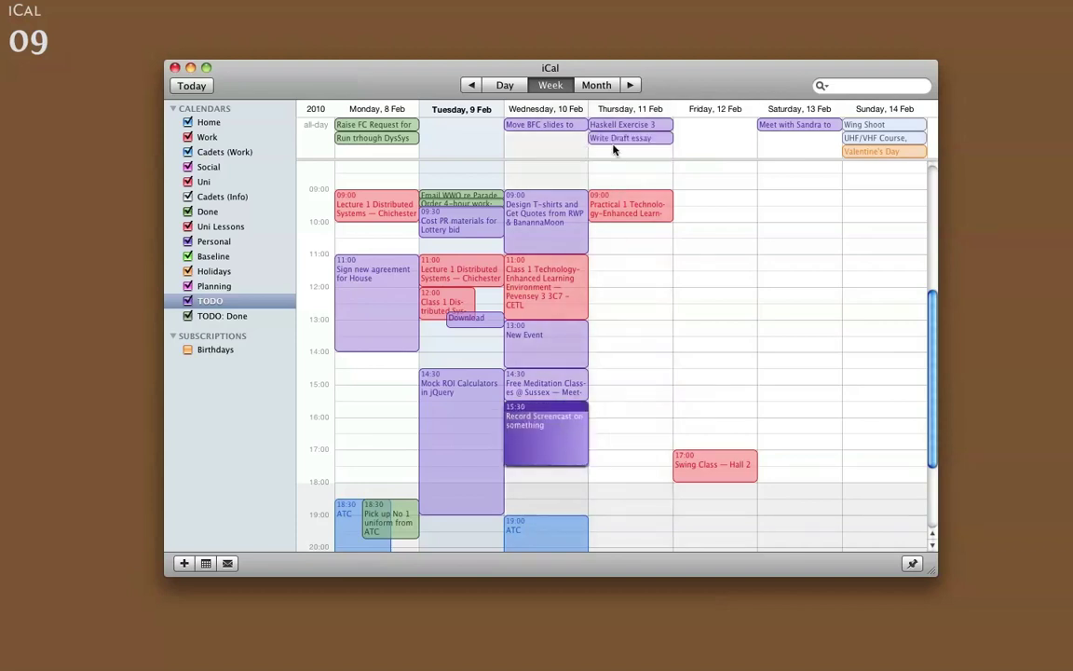
left_click_drag(615, 150, 517, 503)
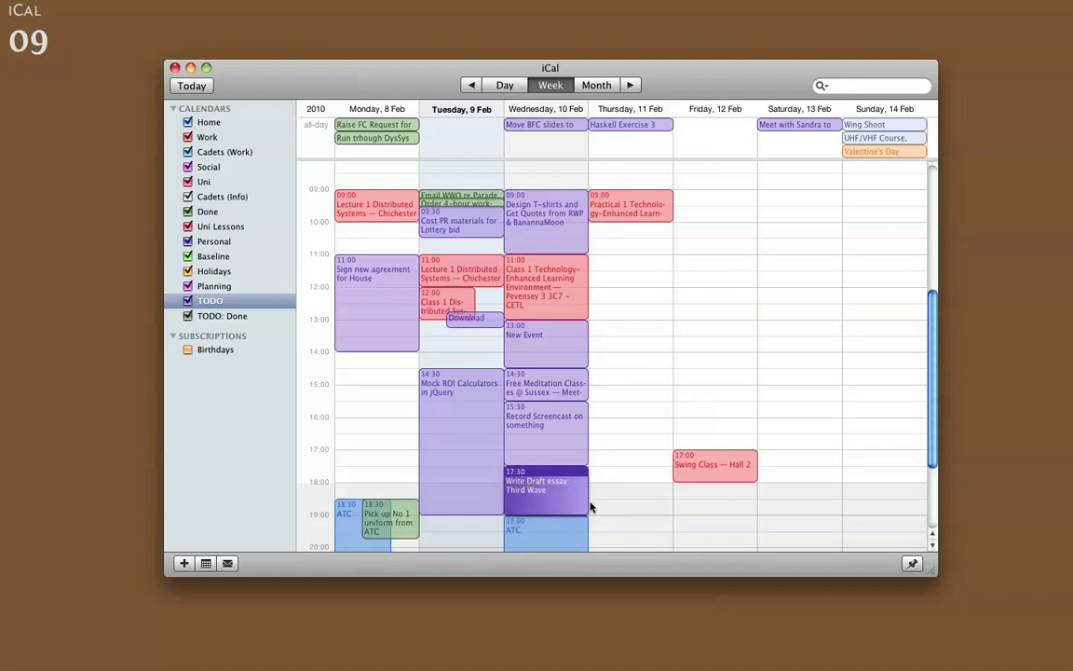
left_click(642, 457)
- Delete Wednesday's 13:00 "New Event" and the 09:00 "Design T-shirts and Get Quotes" event
scroll(607, 399, "down", 1)
scroll(607, 280, "down", 5)
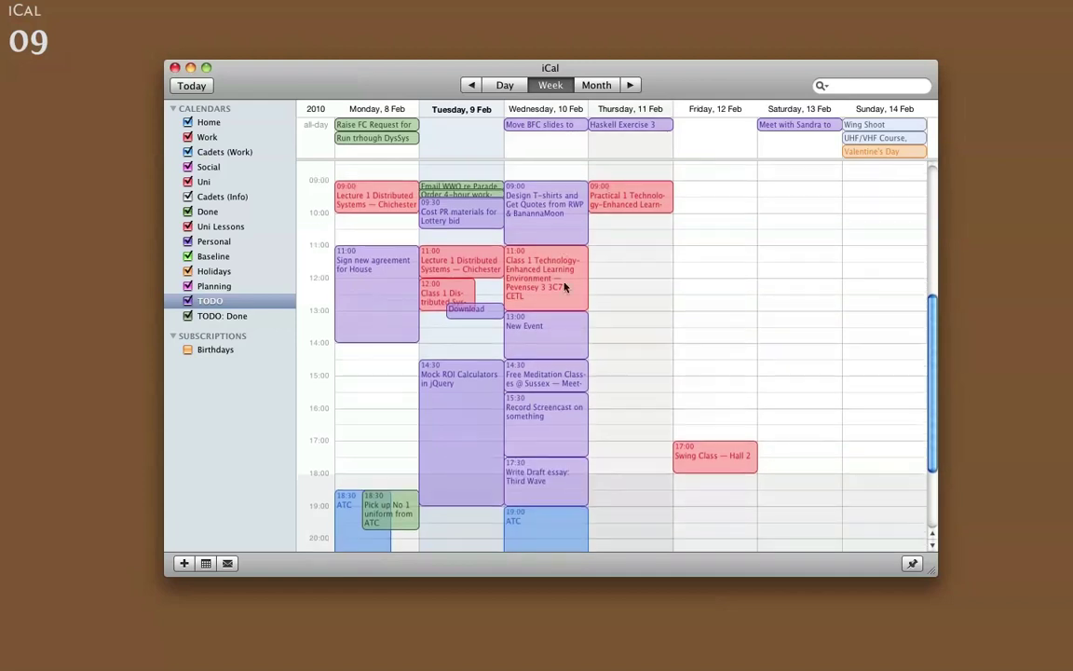
scroll(688, 503, "up", 5)
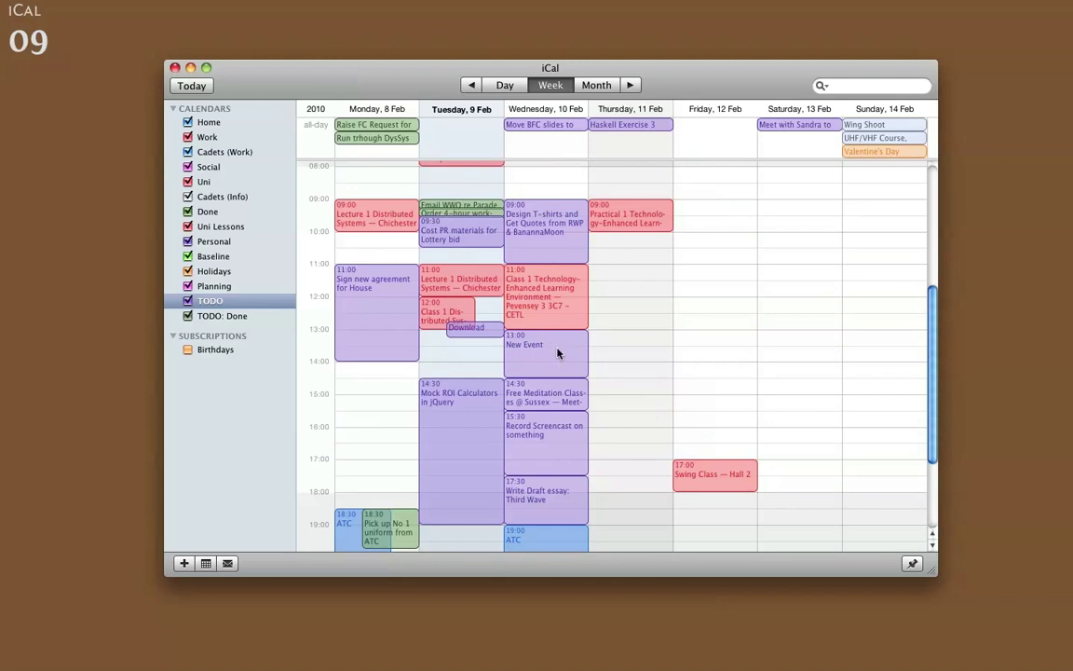
left_click(549, 357)
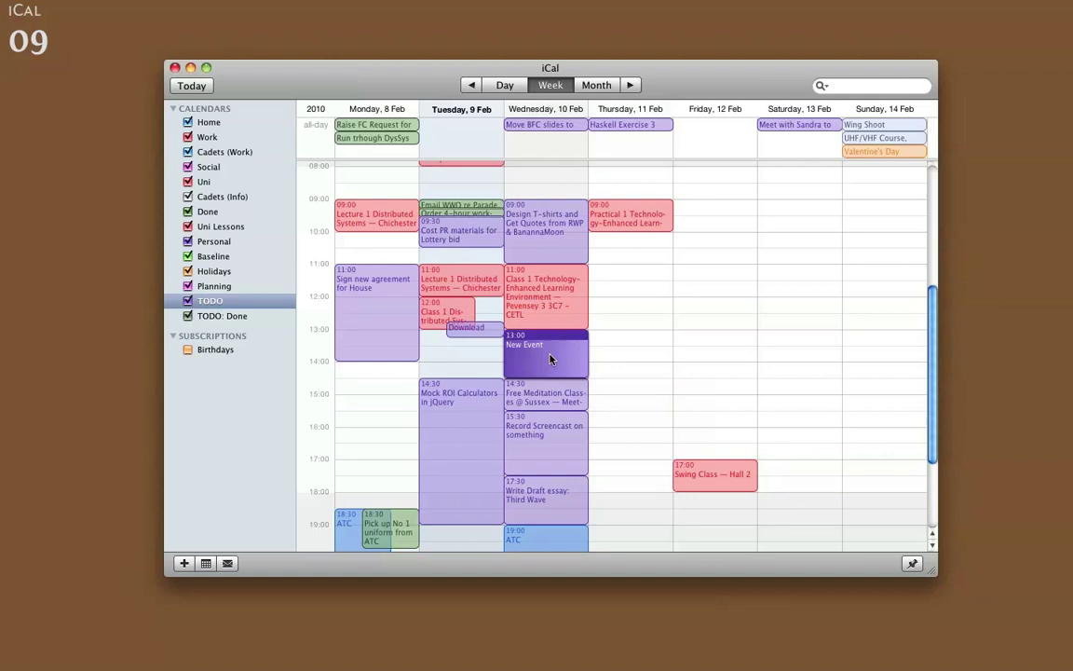
key("Delete")
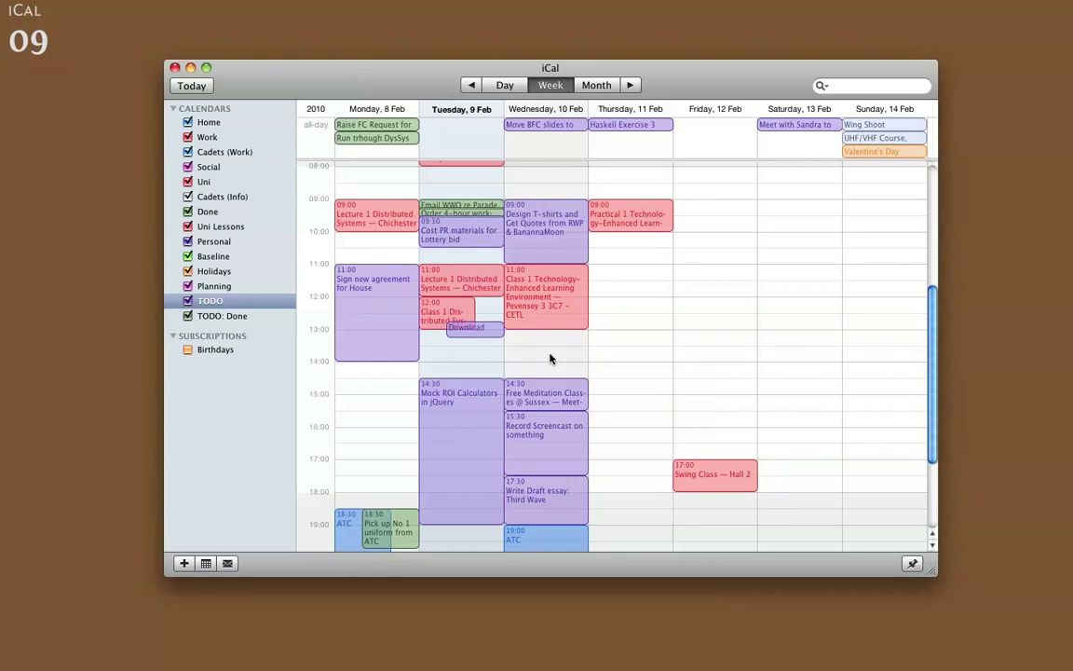
left_click(545, 220)
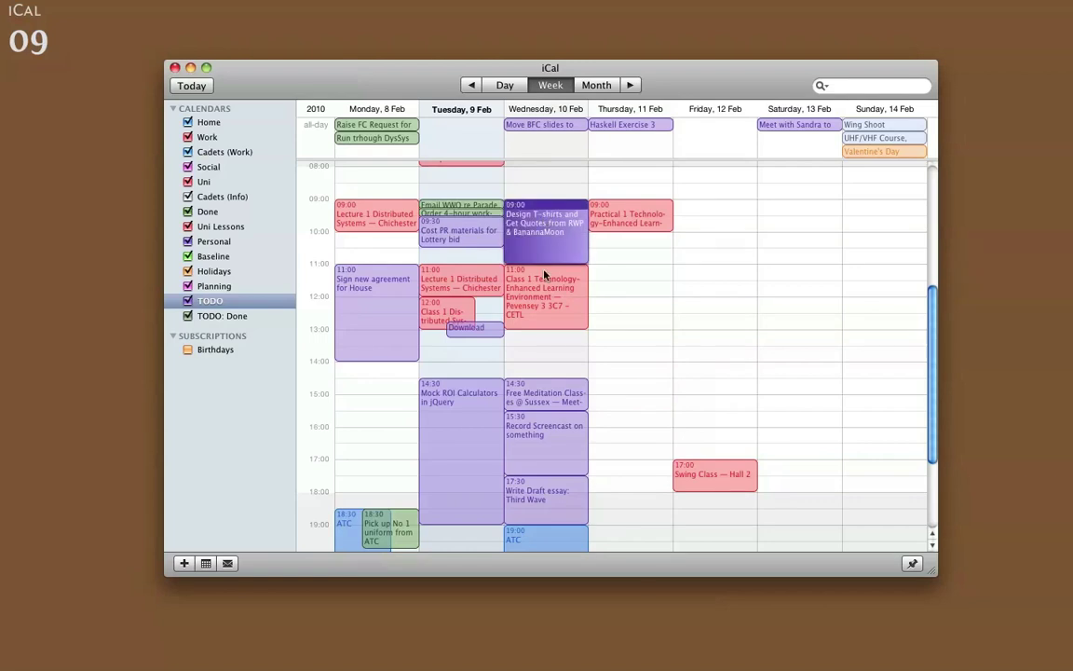
key("Delete")
left_click(545, 395)
key("Delete")
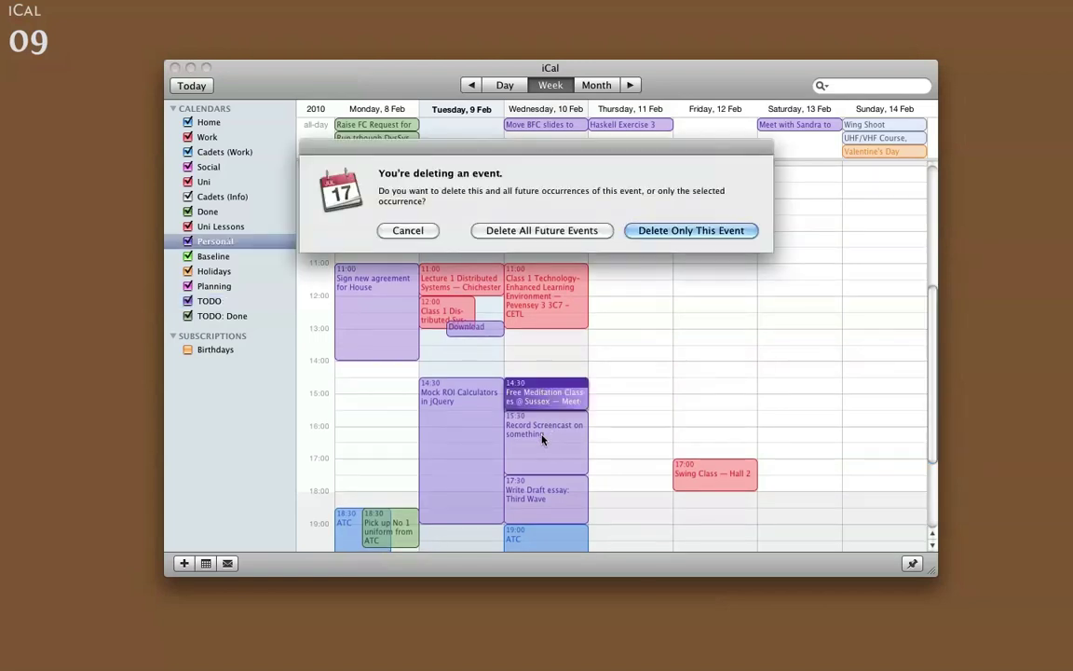
left_click(421, 232)
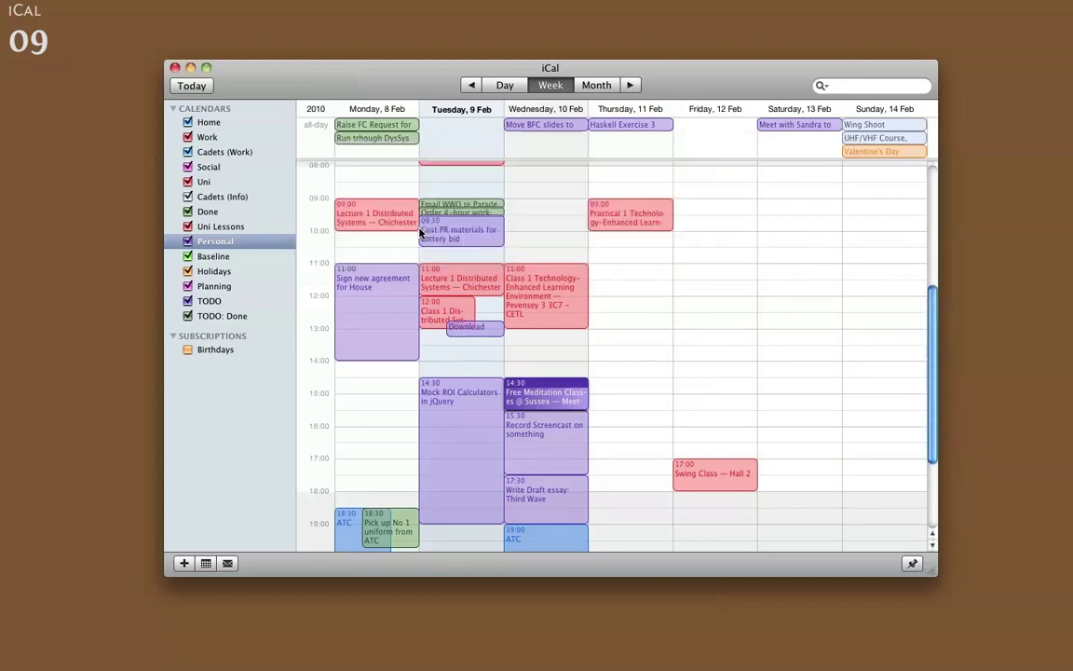
- Delete Wednesday's "Record Screencast on something" and "Write Draft essay: Third Wave" events and Tuesday's "Mock ROI Calculators in jQuery" event
left_click(537, 445)
key("Delete")
left_click(543, 494)
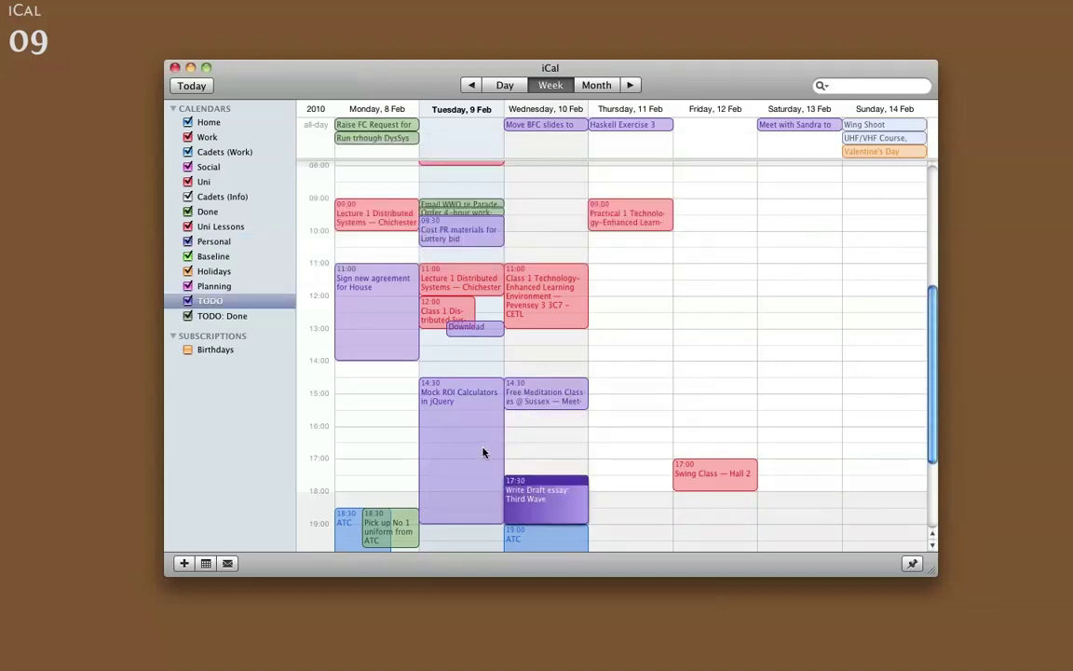
key("Delete")
left_click(483, 453)
key("Delete")
- Schedule Saturday's all-day bike-return meeting task from 12:00 to 13:00 on 13 Feb
scroll(475, 343, "up", 1)
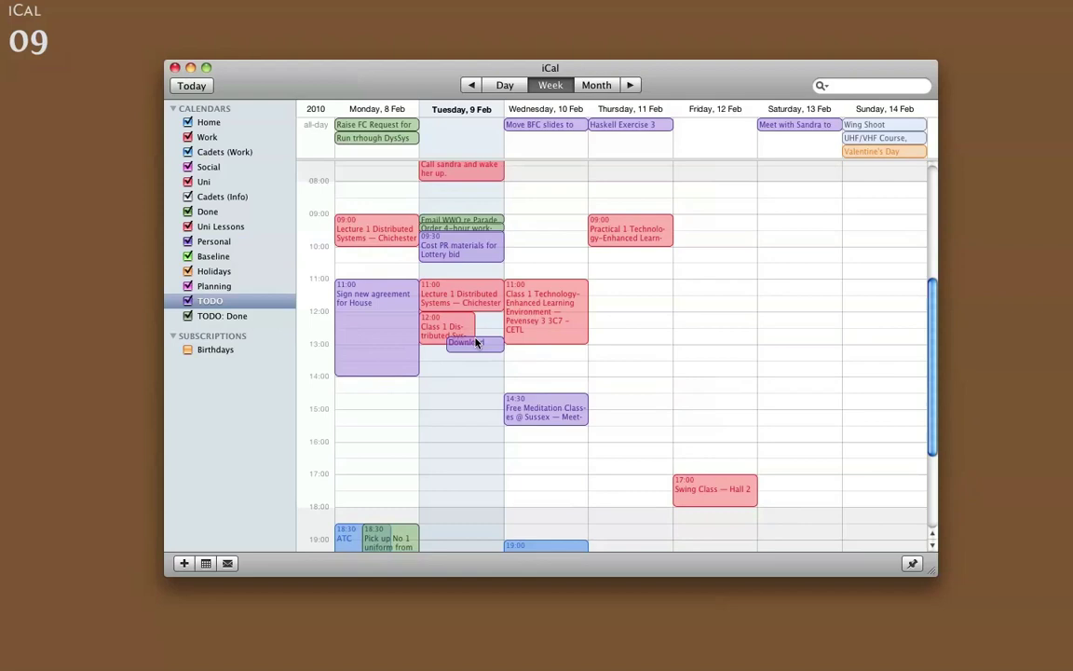
scroll(475, 343, "up", 1)
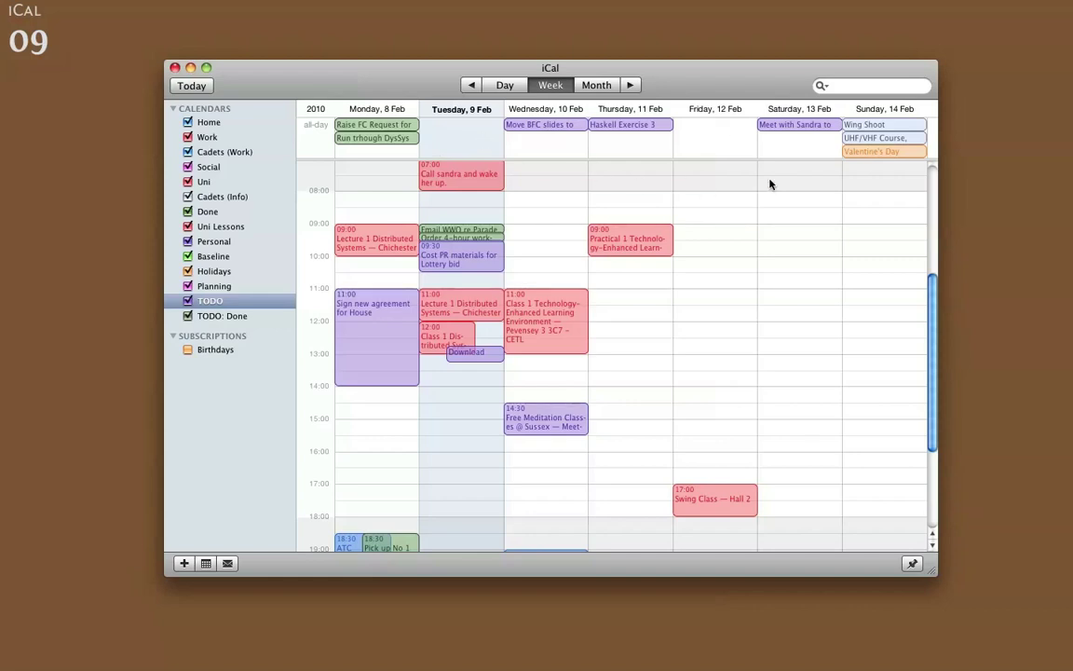
left_click(789, 124)
scroll(728, 166, "up", 1)
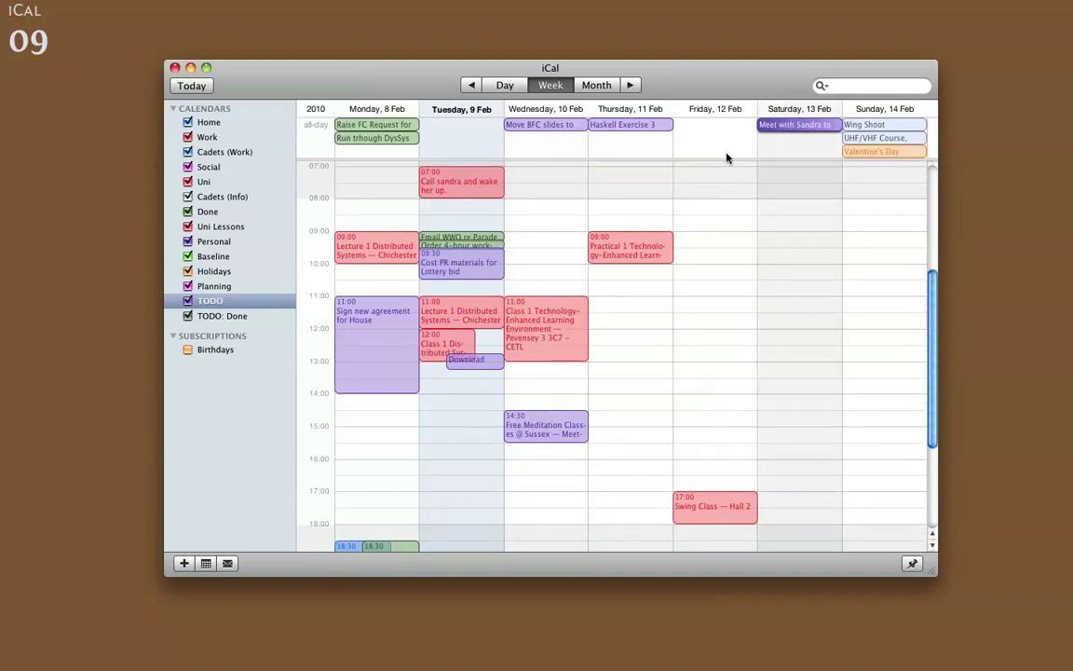
scroll(731, 211, "up", 2)
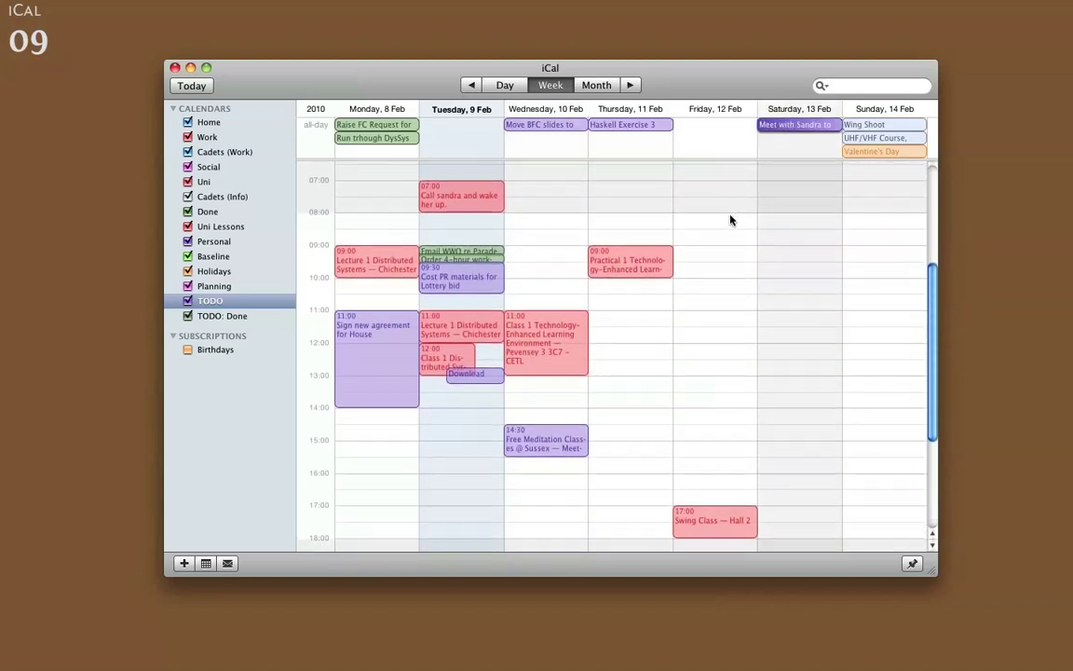
scroll(736, 226, "down", 1)
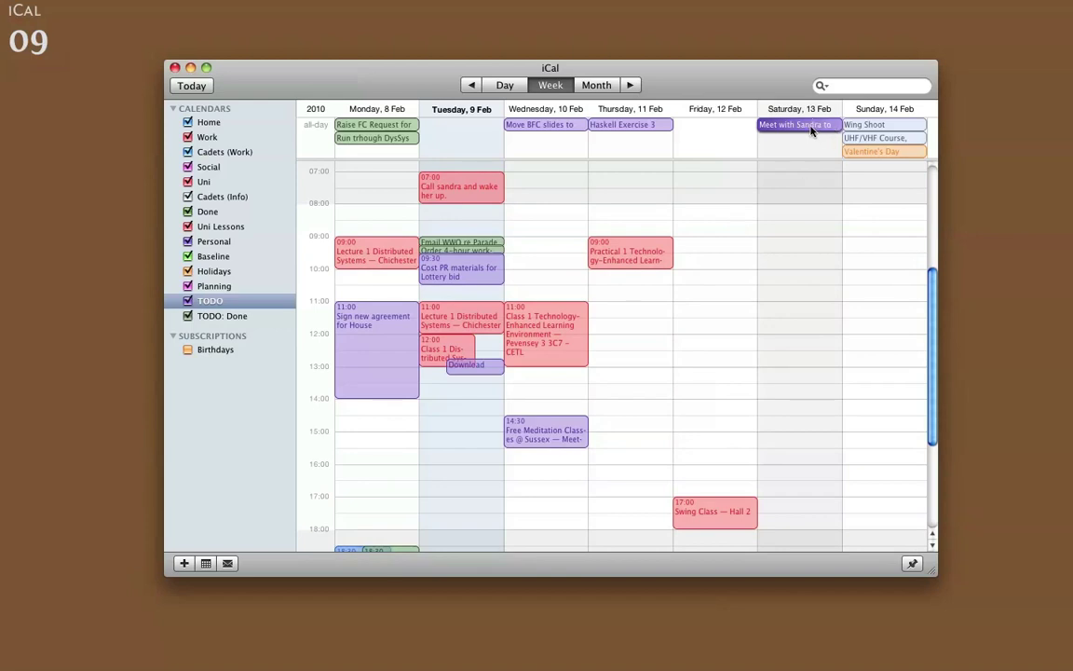
left_click(694, 142)
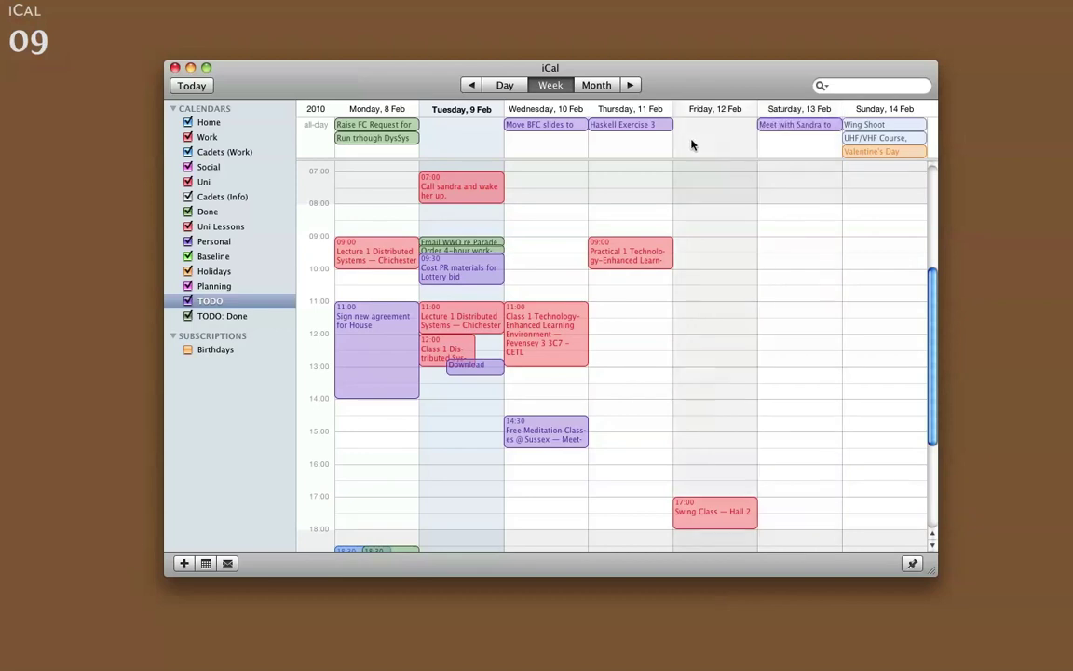
left_click(830, 124)
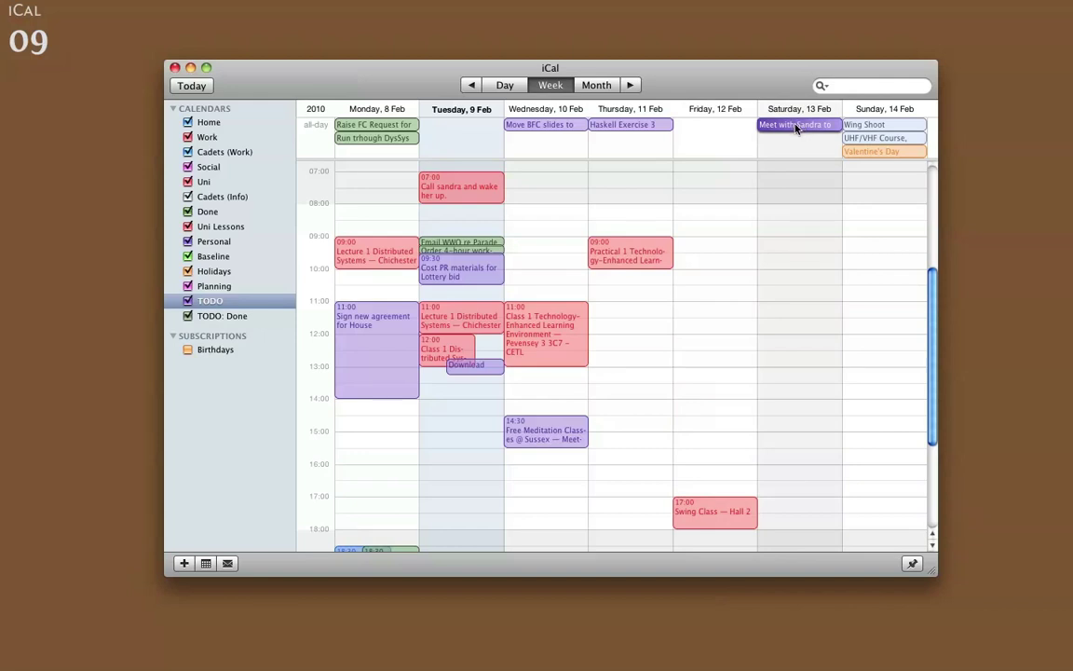
left_click_drag(796, 128, 799, 368)
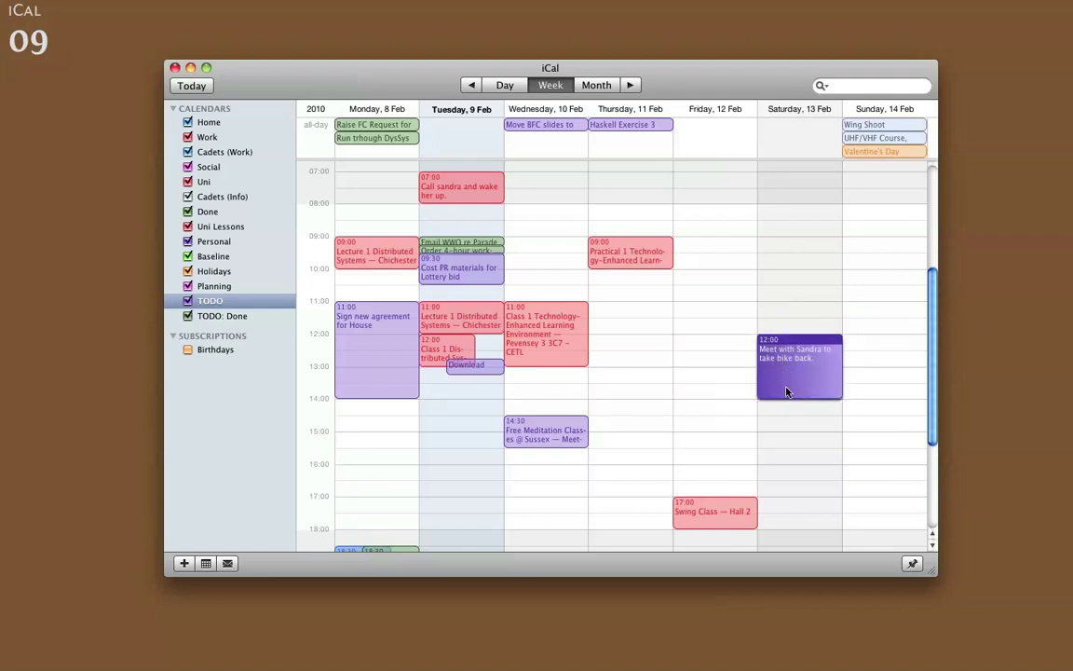
left_click_drag(791, 396, 788, 370)
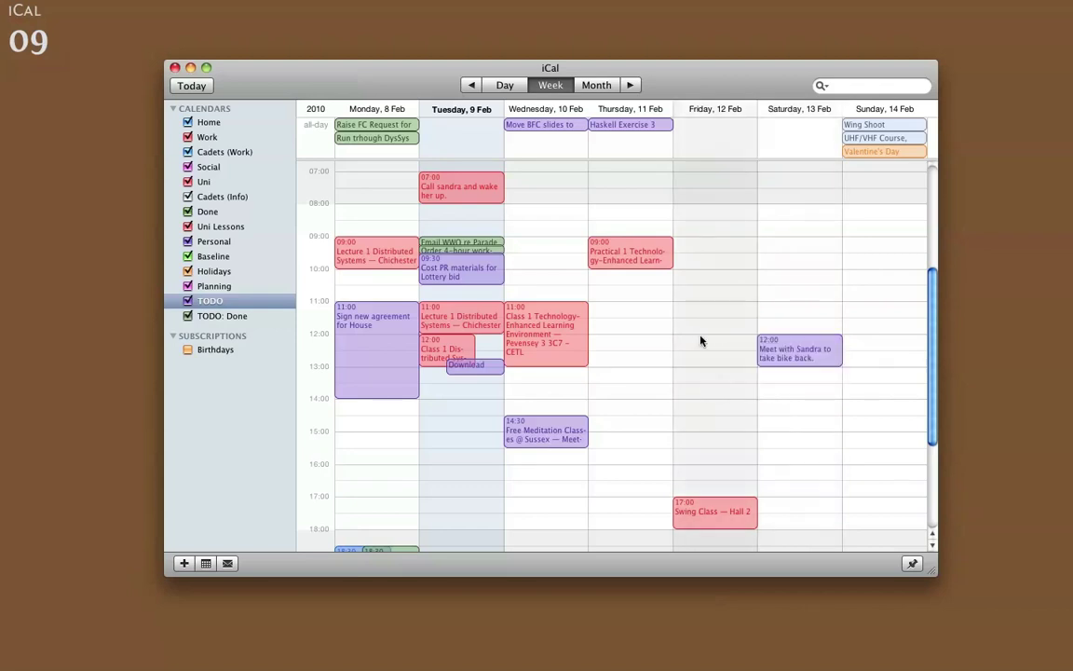
scroll(788, 289, "up", 2)
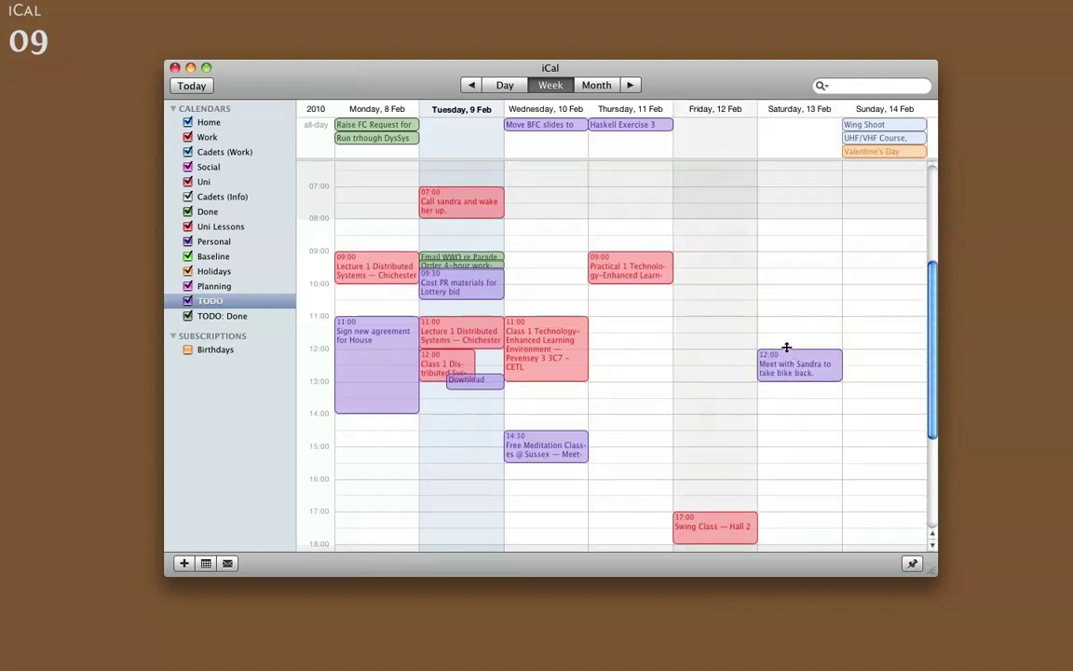
left_click(787, 364)
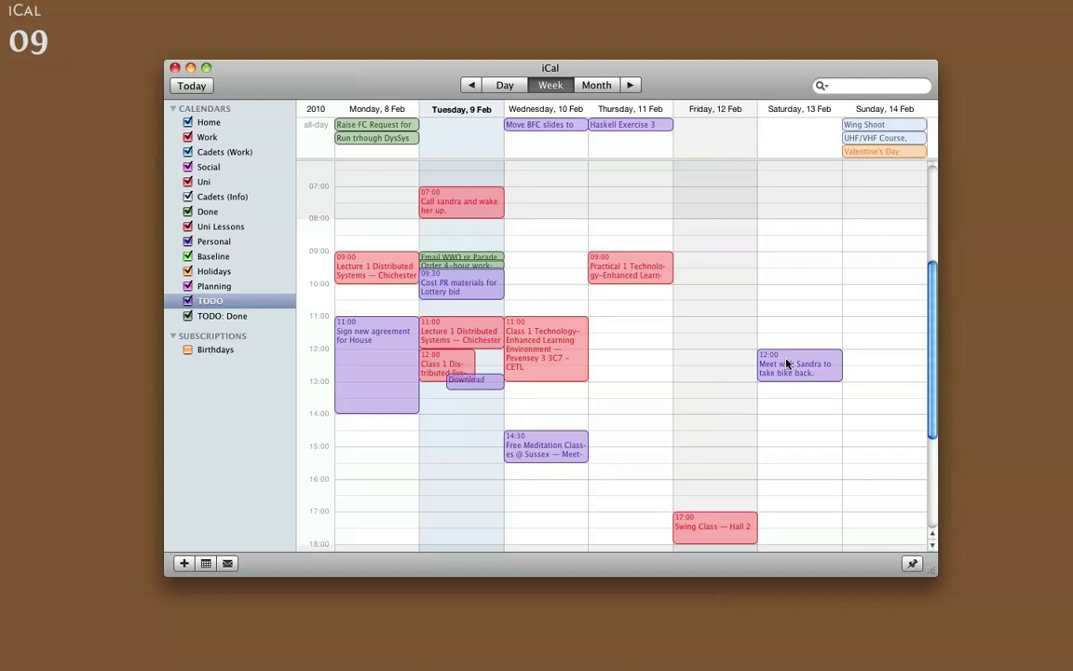